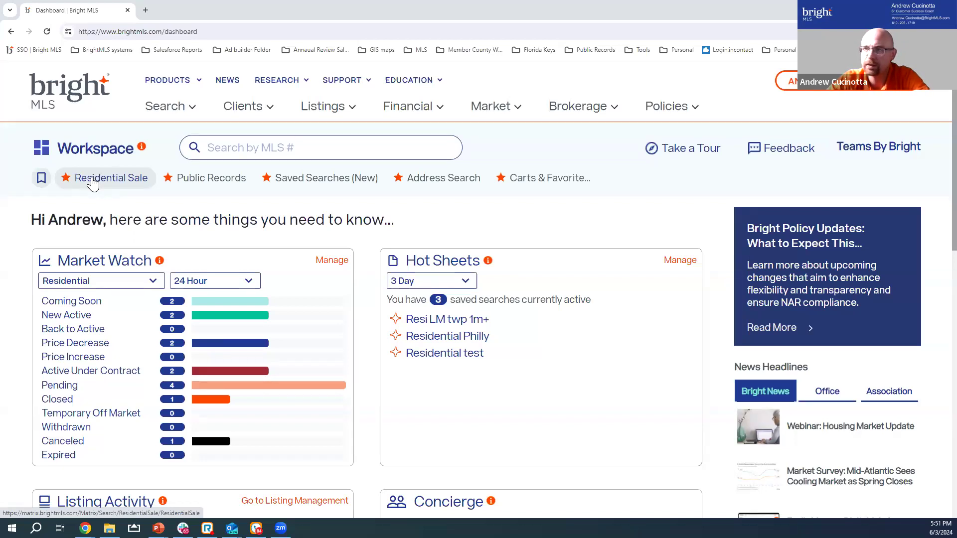
- Open the Residential Sale search with its criteria cleared and limit the listing status to Coming Soon
click(93, 183)
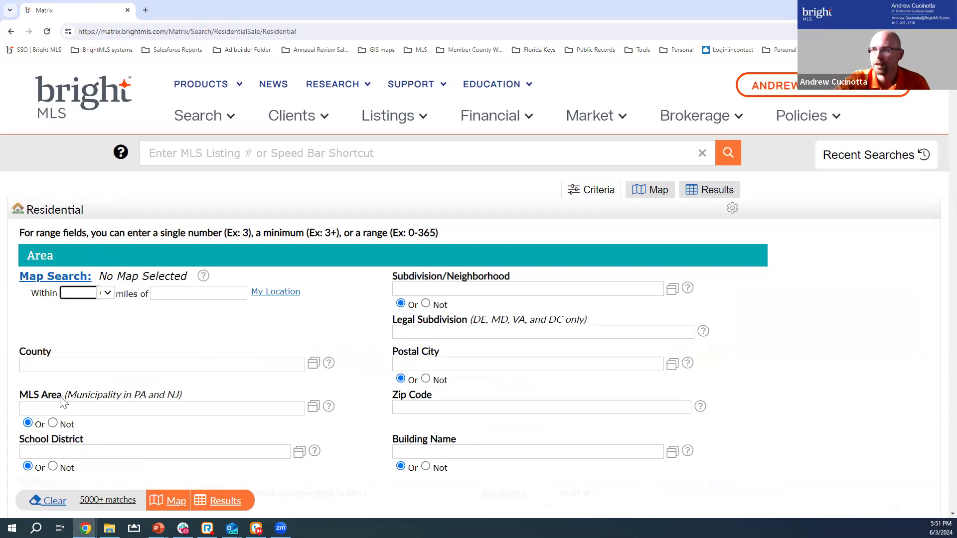
click(54, 503)
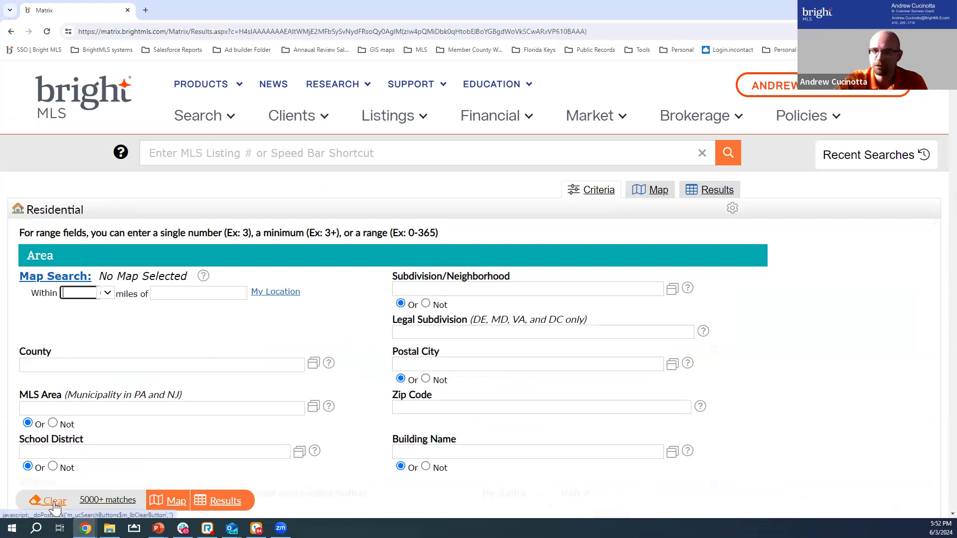
click(354, 321)
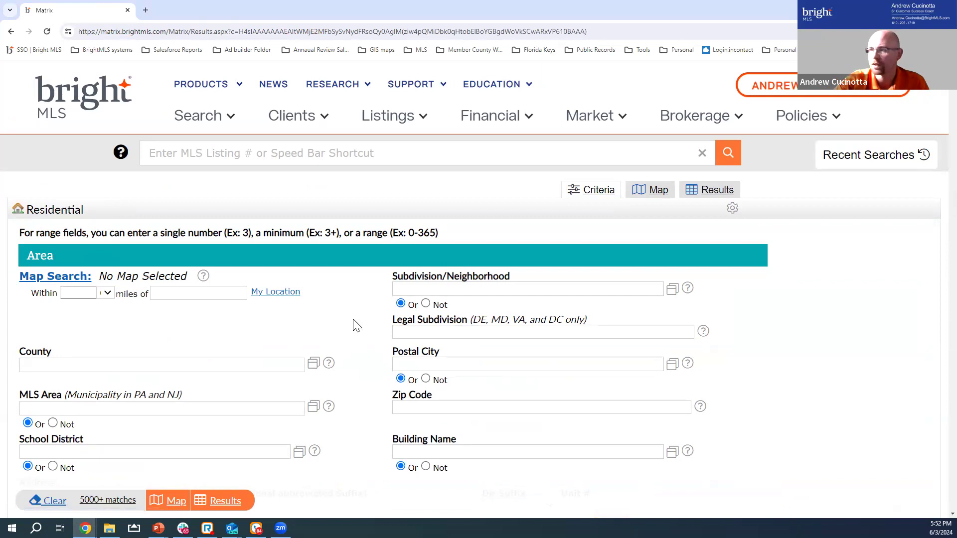
scroll(354, 335, down, 3)
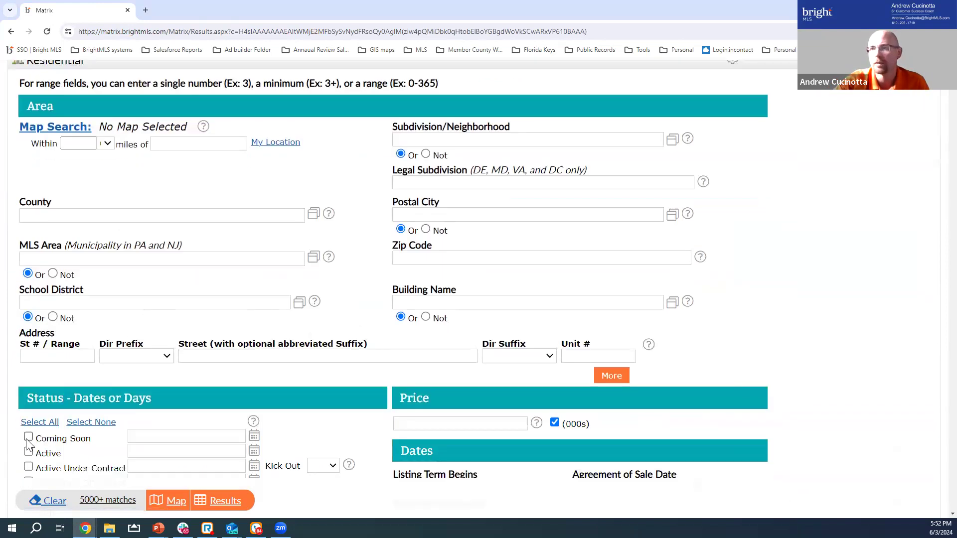
click(28, 437)
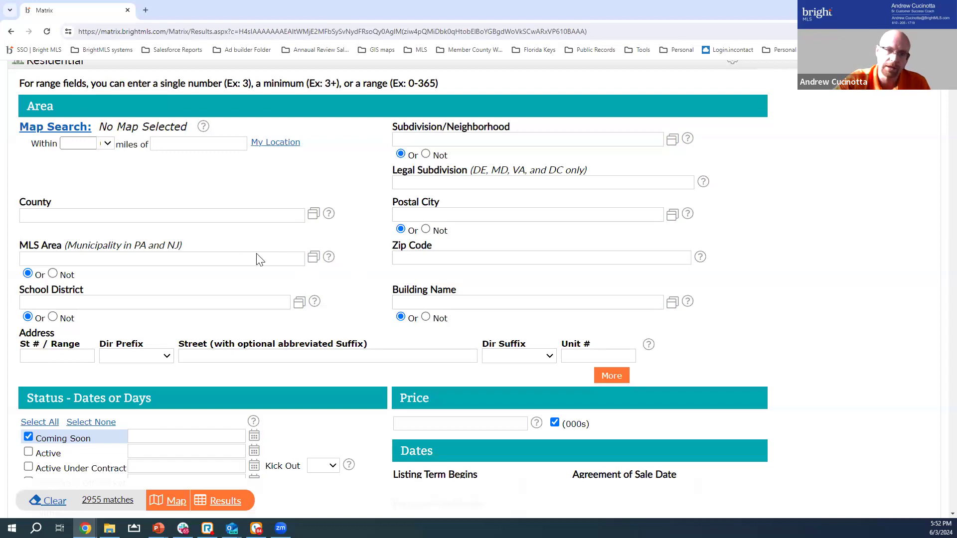
scroll(267, 295, up, 3)
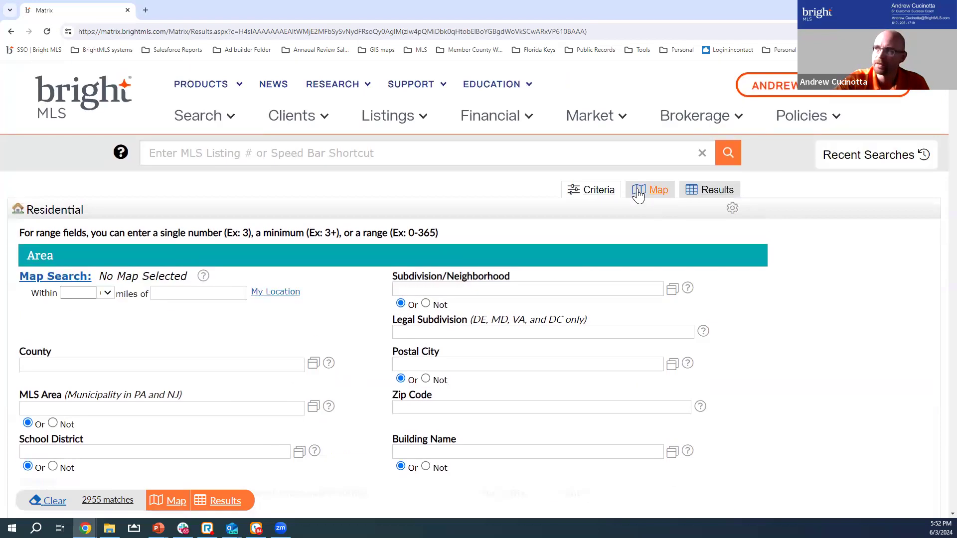
click(708, 192)
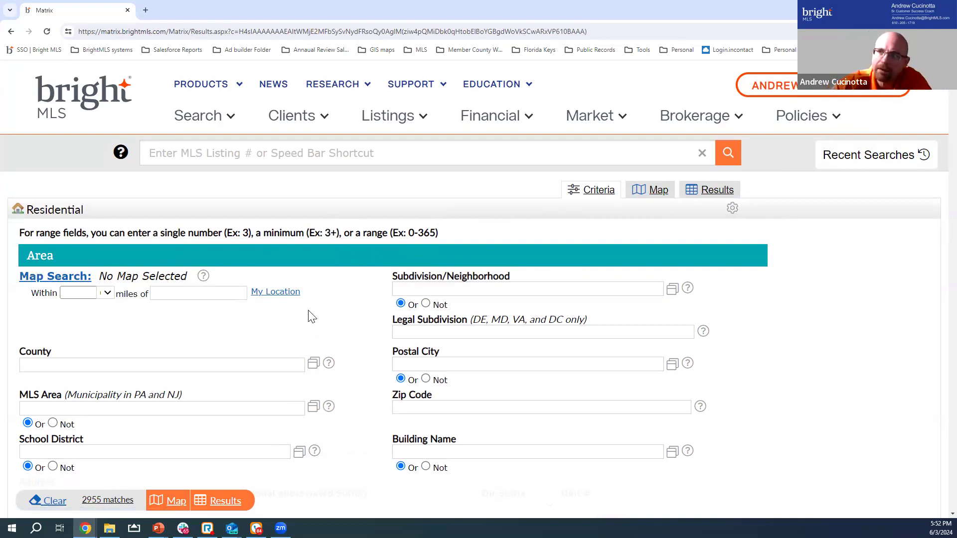
drag(96, 303, 25, 279)
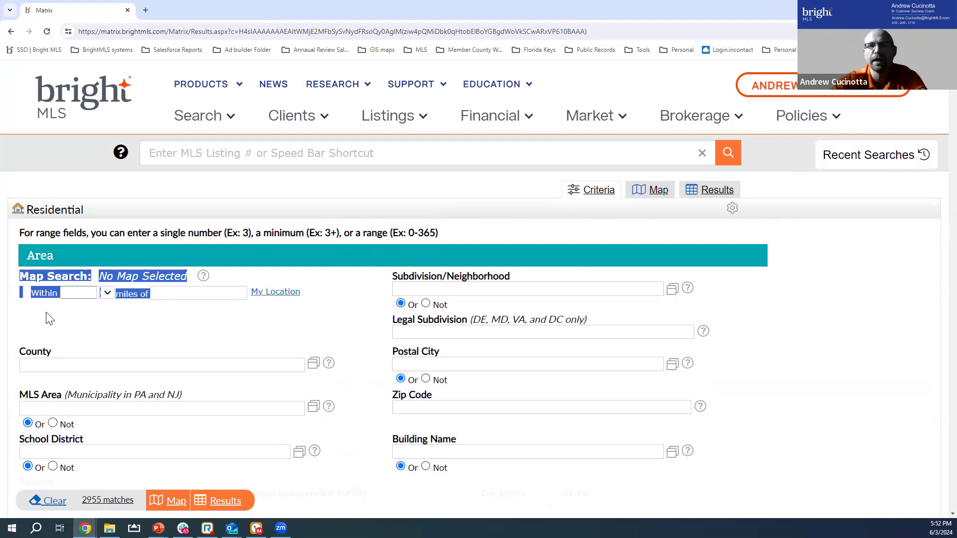
click(101, 320)
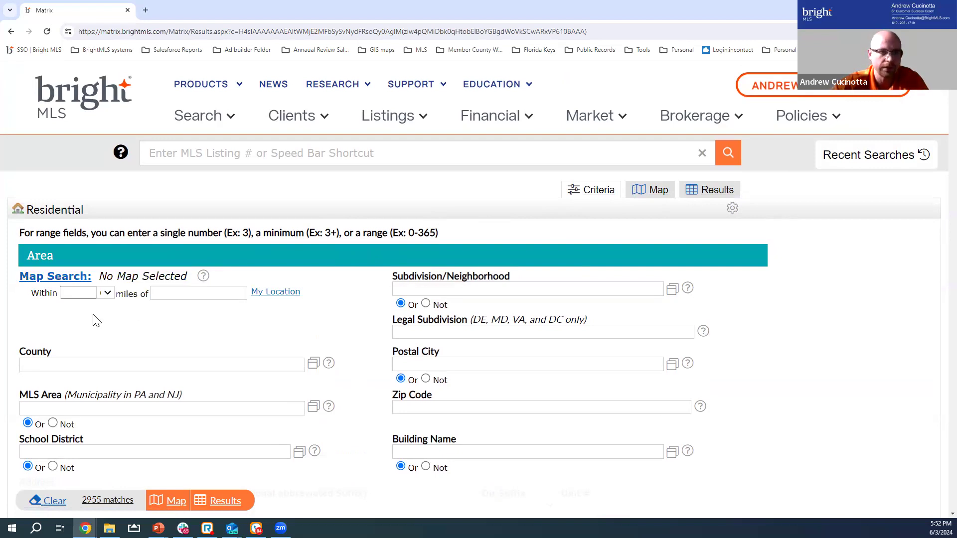
click(106, 294)
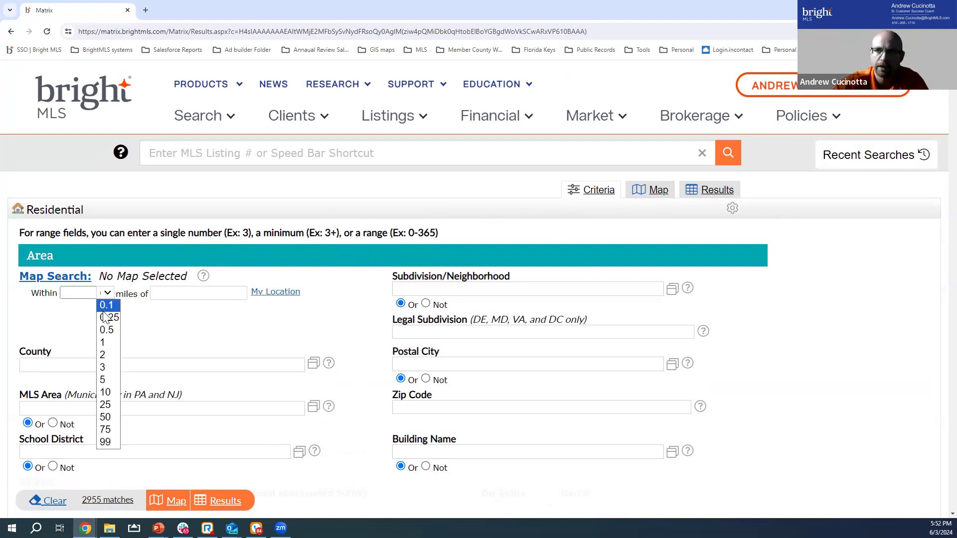
click(104, 355)
click(182, 292)
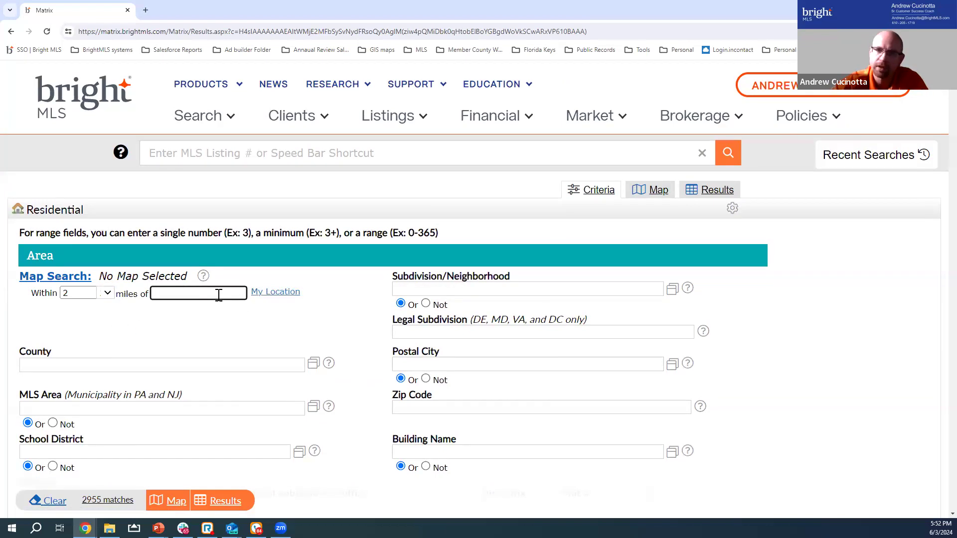
click(263, 316)
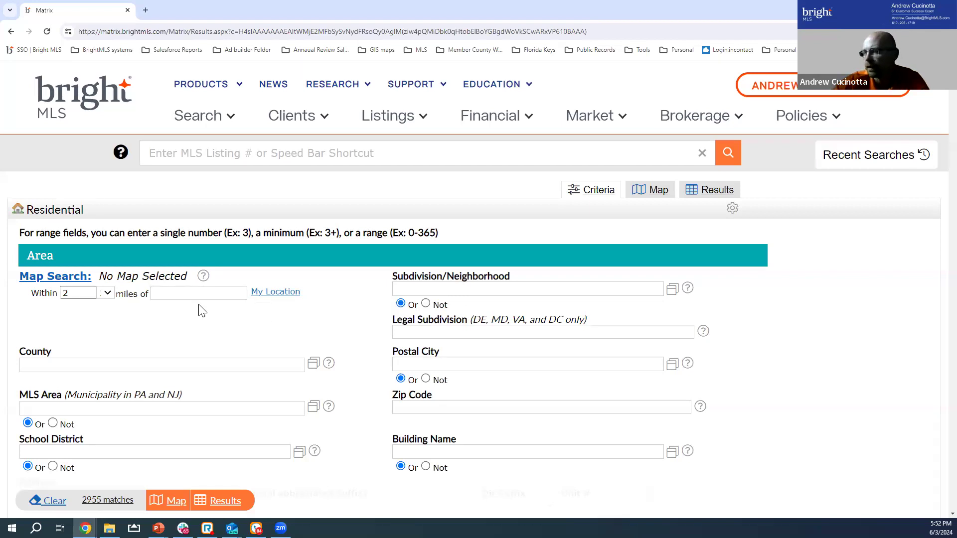
double_click(80, 294)
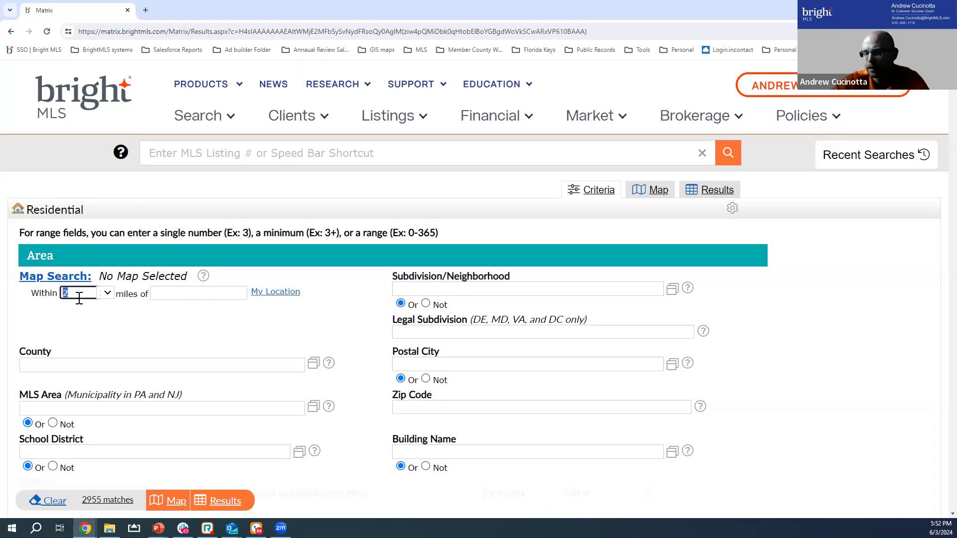
key(BackSpace)
click(301, 313)
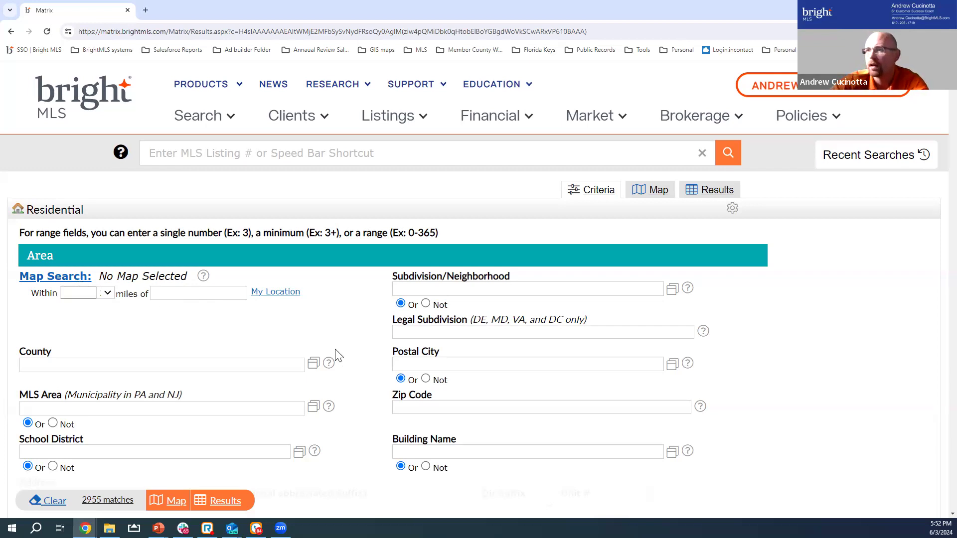
scroll(389, 210, down, 2)
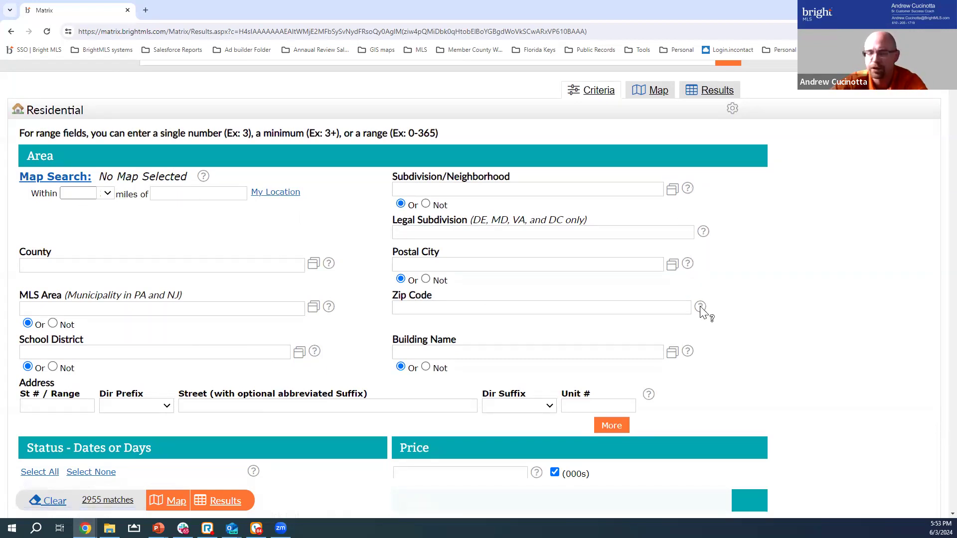
mouse_move(700, 313)
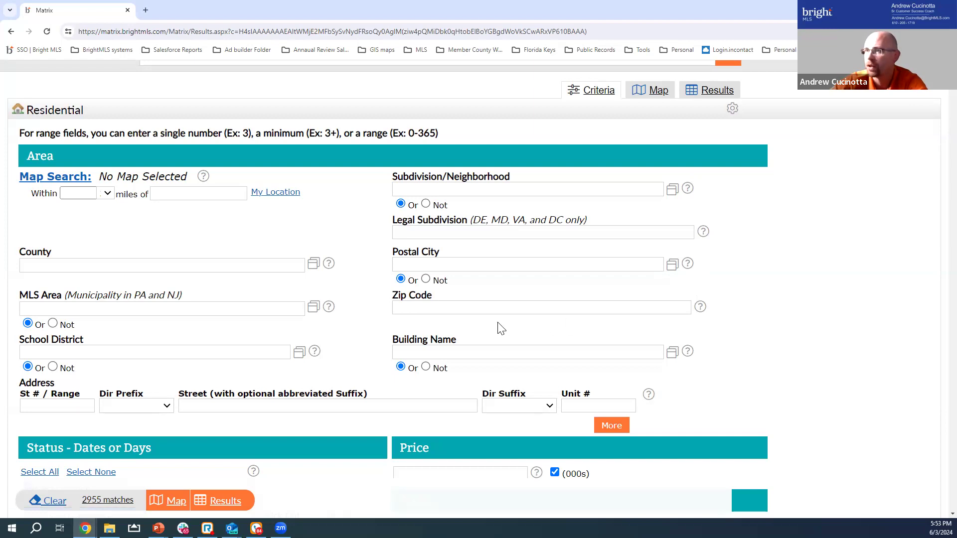
scroll(352, 374, down, 3)
scroll(468, 399, up, 5)
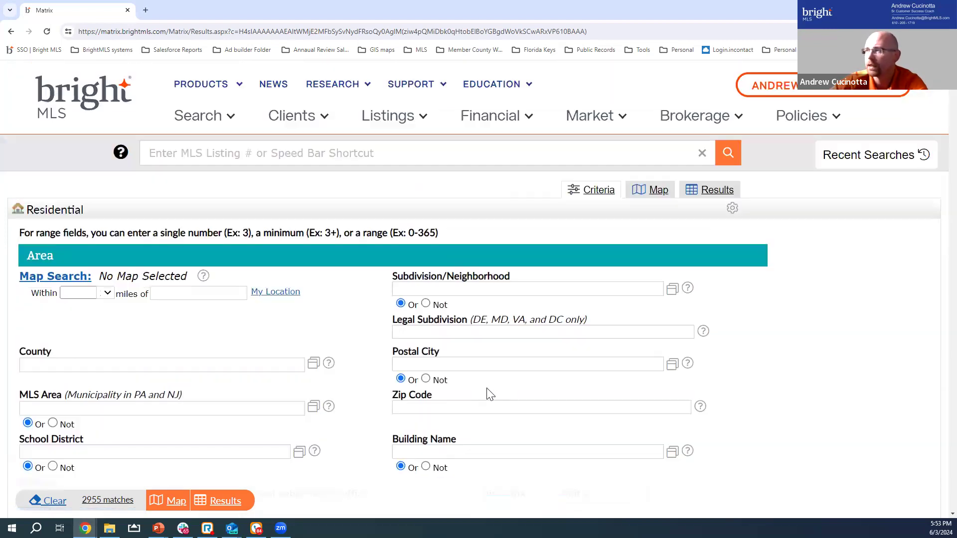
- Show the matching listings on the map around Washington and look at the options for the default map view
click(646, 192)
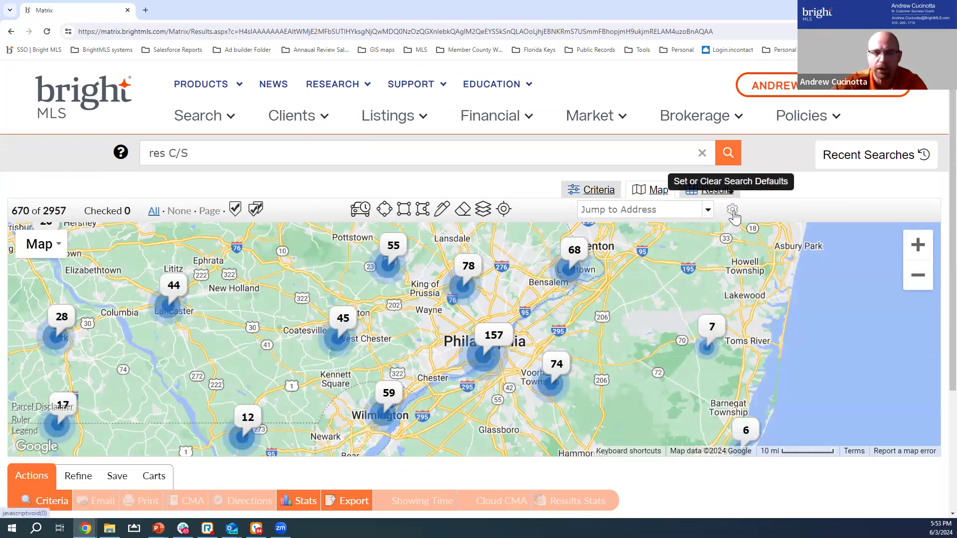
drag(254, 319, 623, 334)
scroll(588, 368, down, 1)
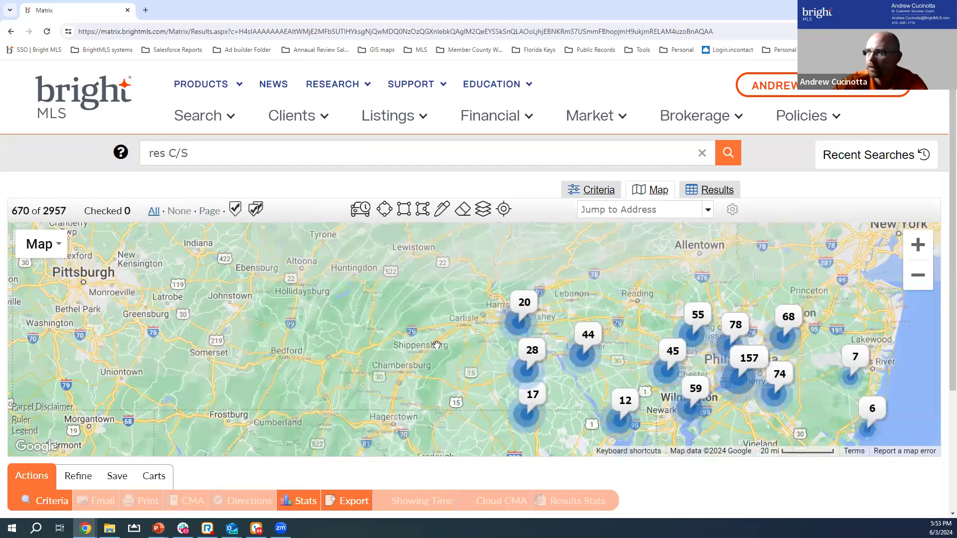
drag(397, 315, 498, 199)
drag(465, 293, 298, 256)
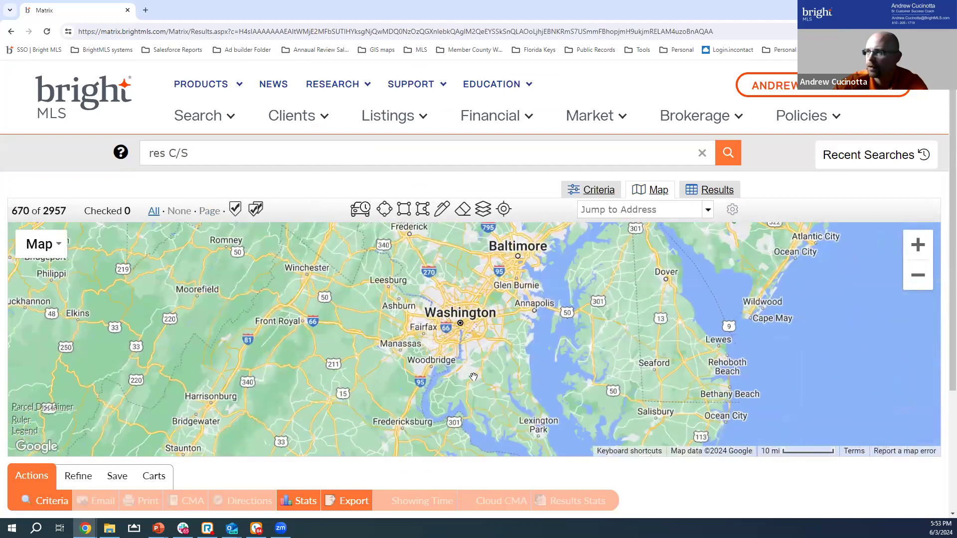
scroll(481, 369, up, 1)
scroll(439, 290, up, 1)
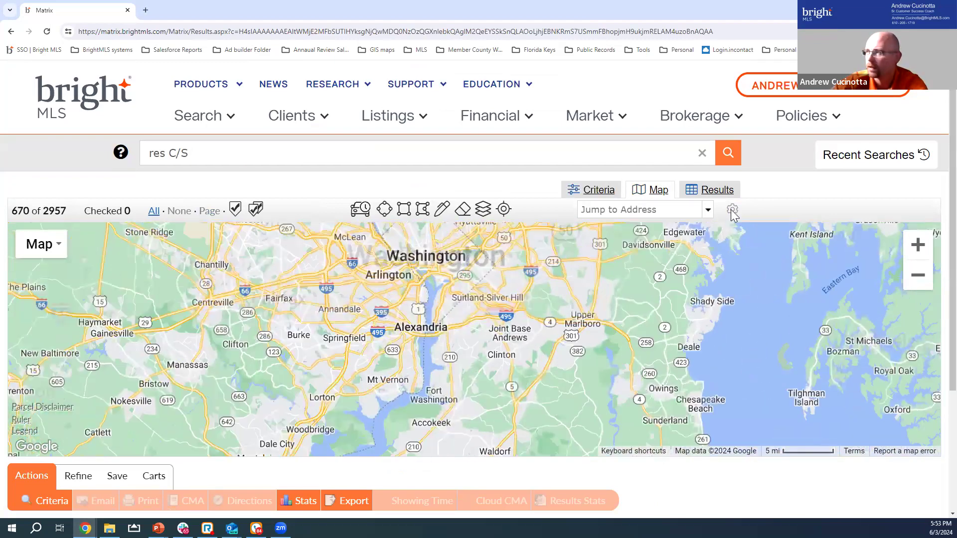
drag(438, 290, 482, 365)
click(732, 210)
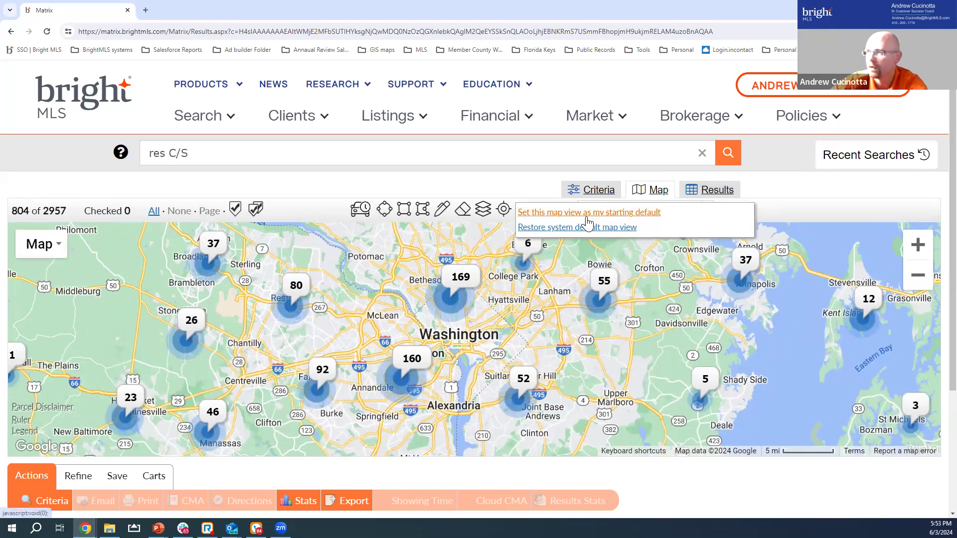
click(484, 187)
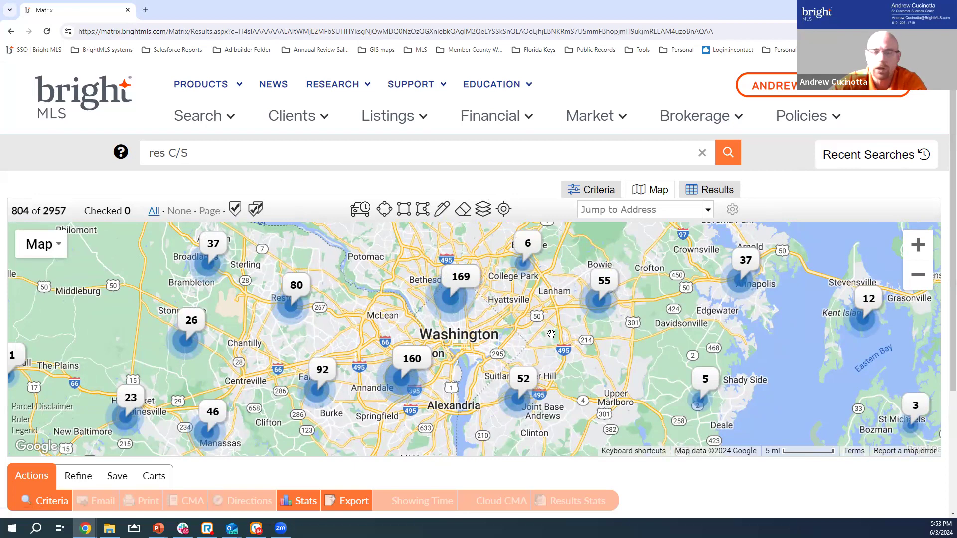
- Start a Drive Time search near Philadelphia and choose the remembered Paoli, PA address as its location
scroll(552, 334, down, 2)
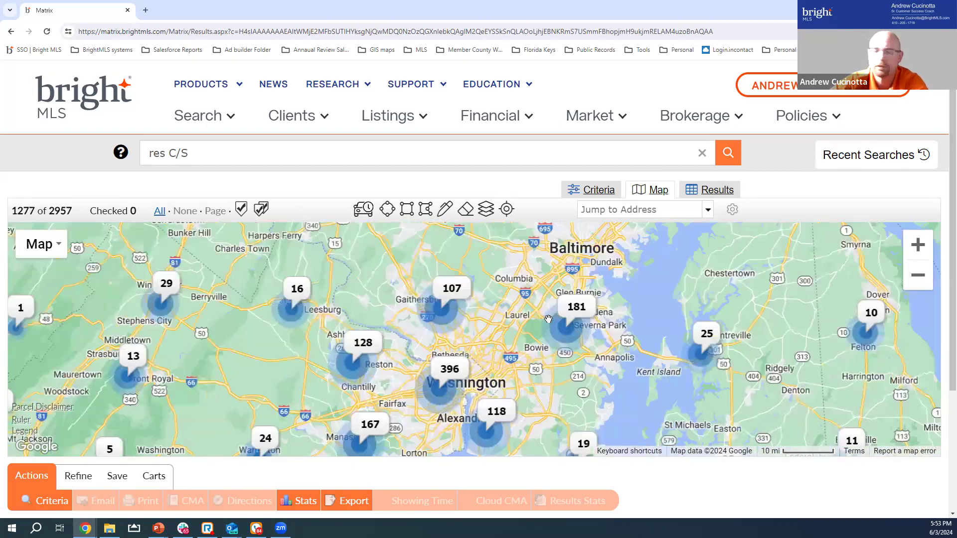
drag(692, 243, 548, 320)
drag(577, 271, 388, 434)
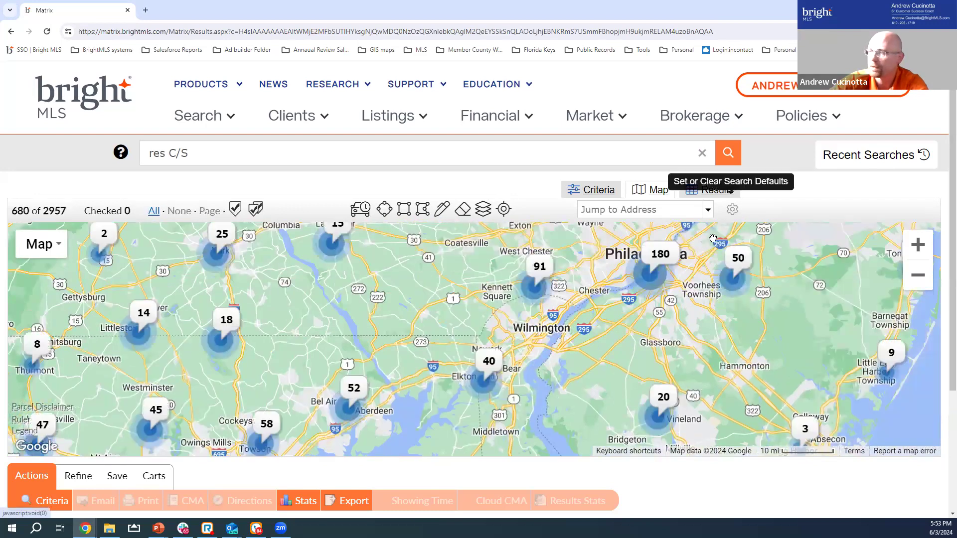
drag(581, 279, 461, 383)
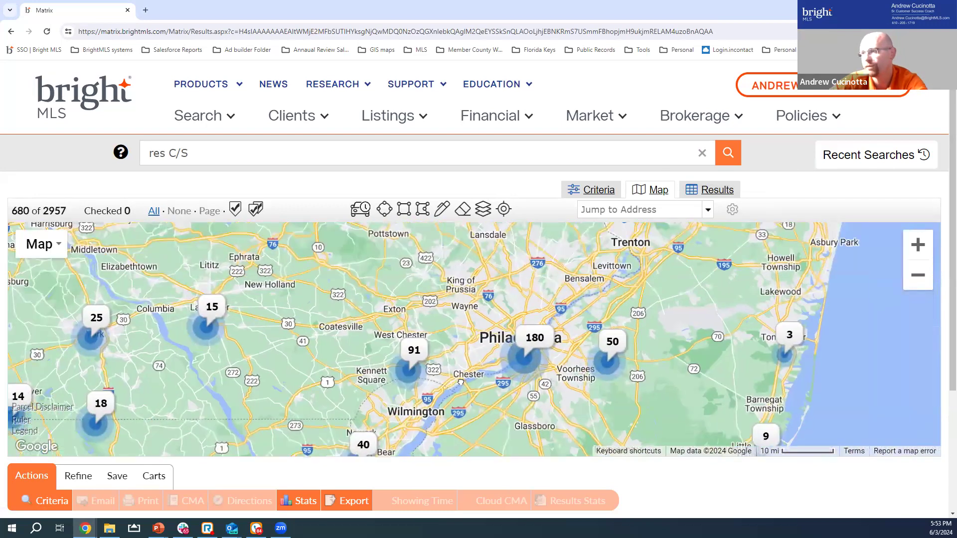
scroll(374, 342, up, 2)
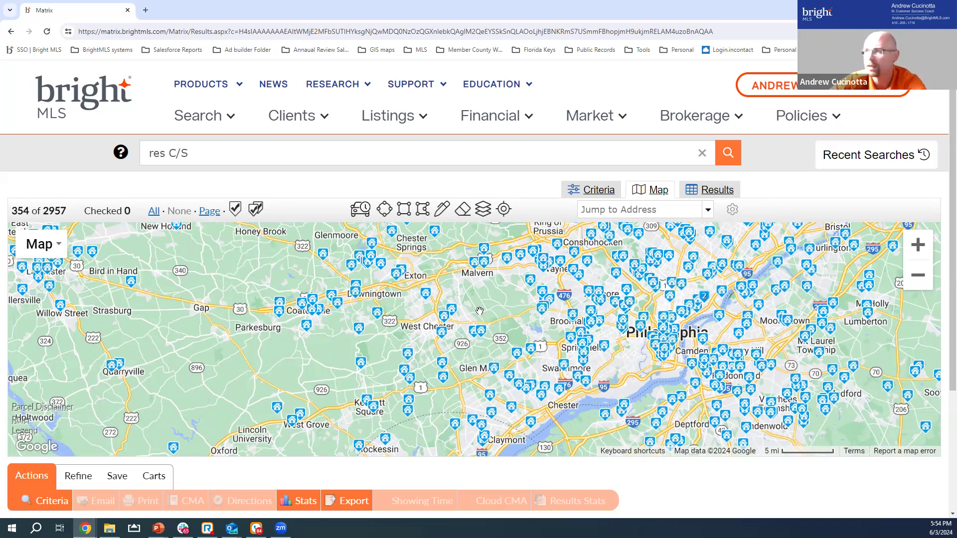
click(361, 220)
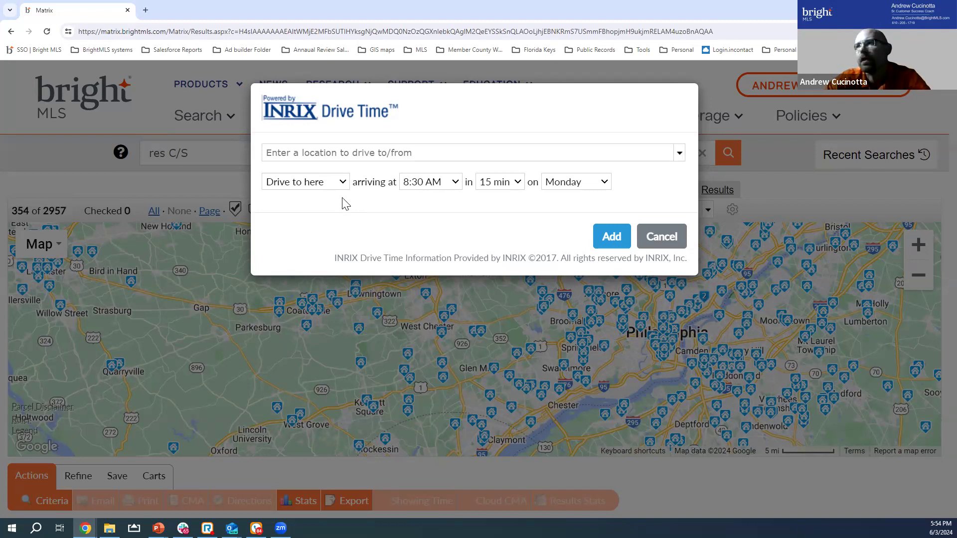
click(308, 159)
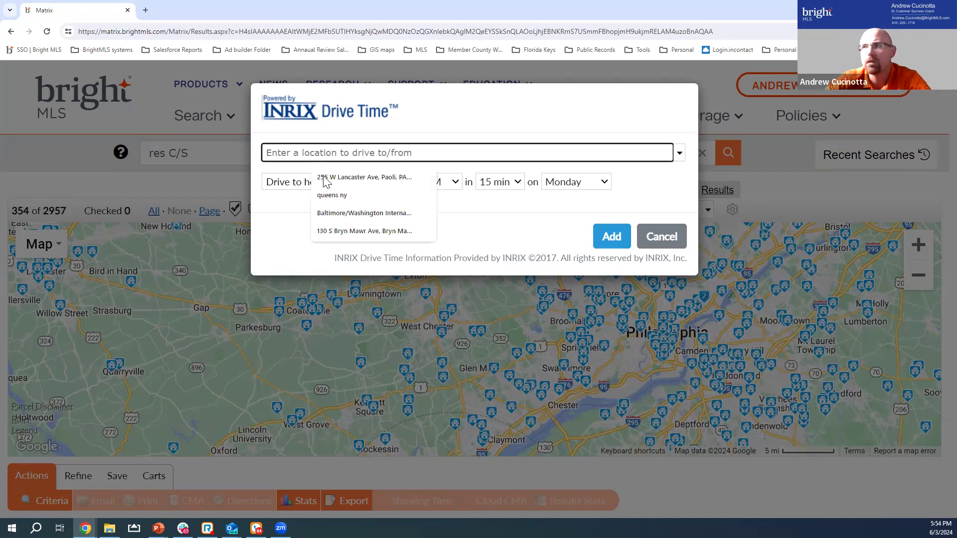
click(346, 179)
click(347, 179)
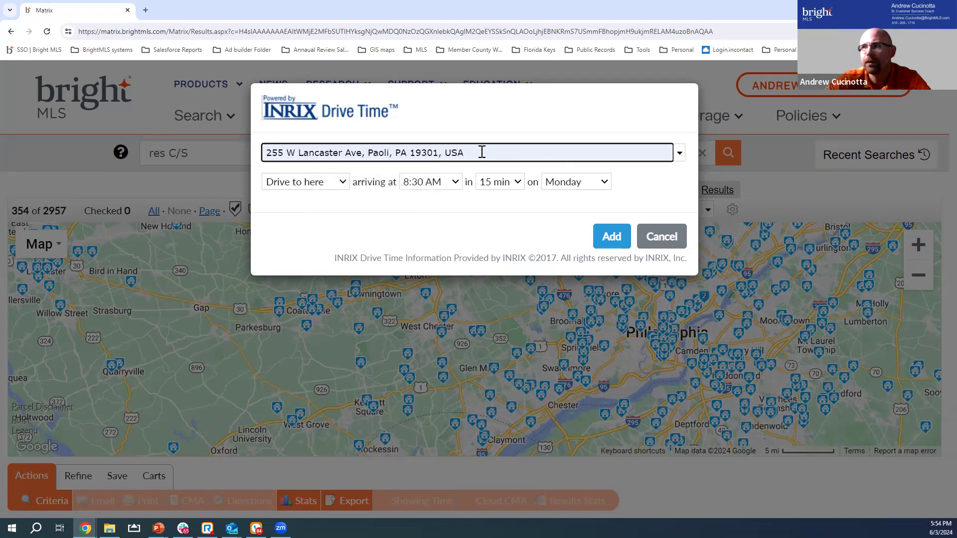
- Set the drive to 20 minutes with arrival at 8:00 AM and add the drive-time area to the map
click(494, 183)
click(497, 189)
click(497, 184)
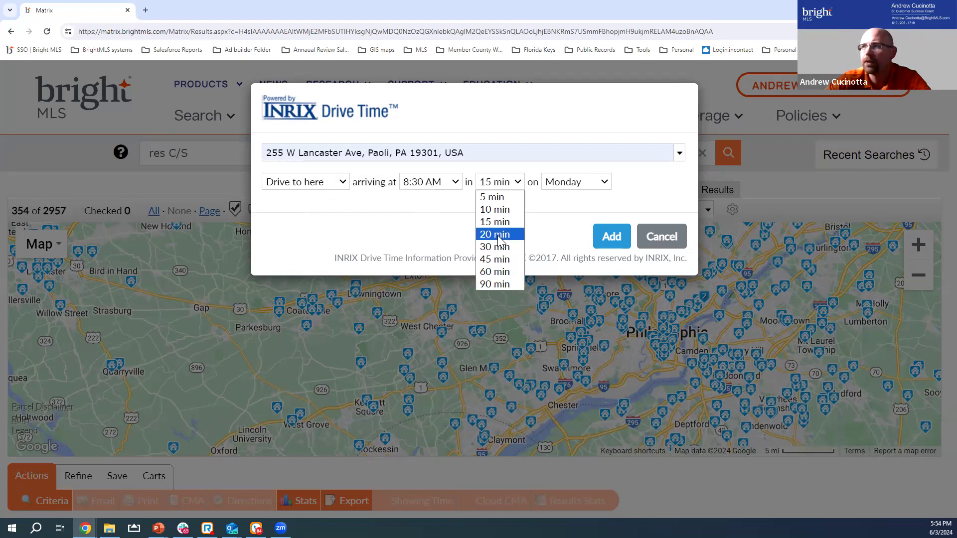
click(500, 239)
click(291, 183)
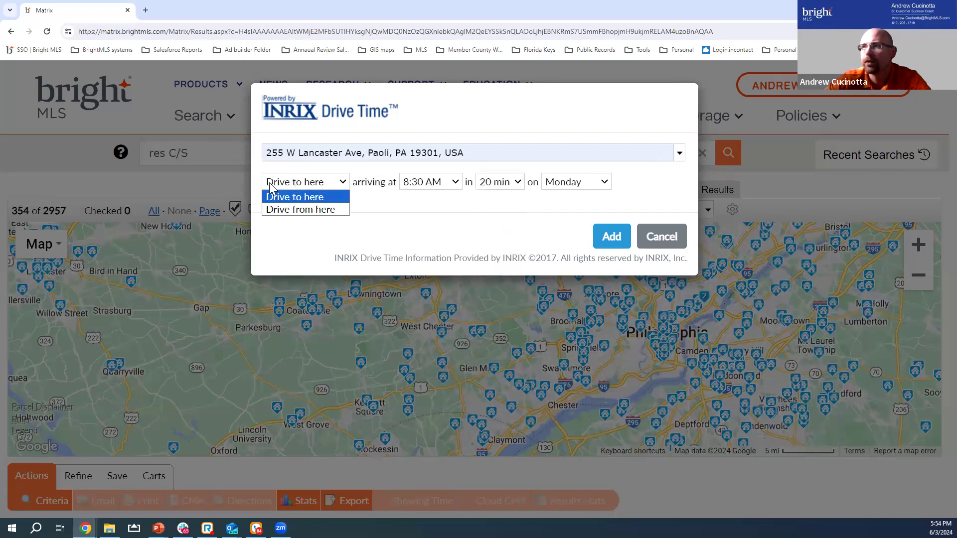
click(390, 225)
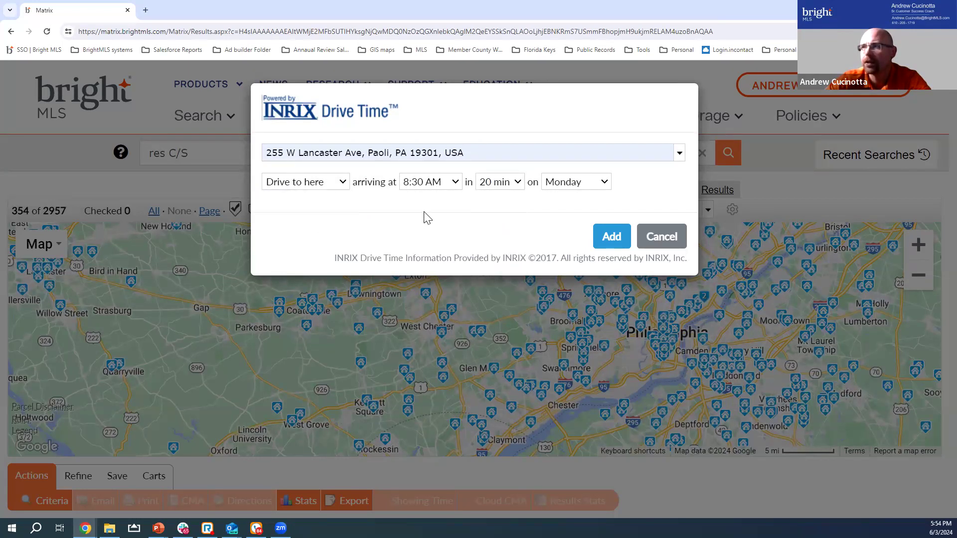
click(456, 187)
click(439, 400)
click(494, 238)
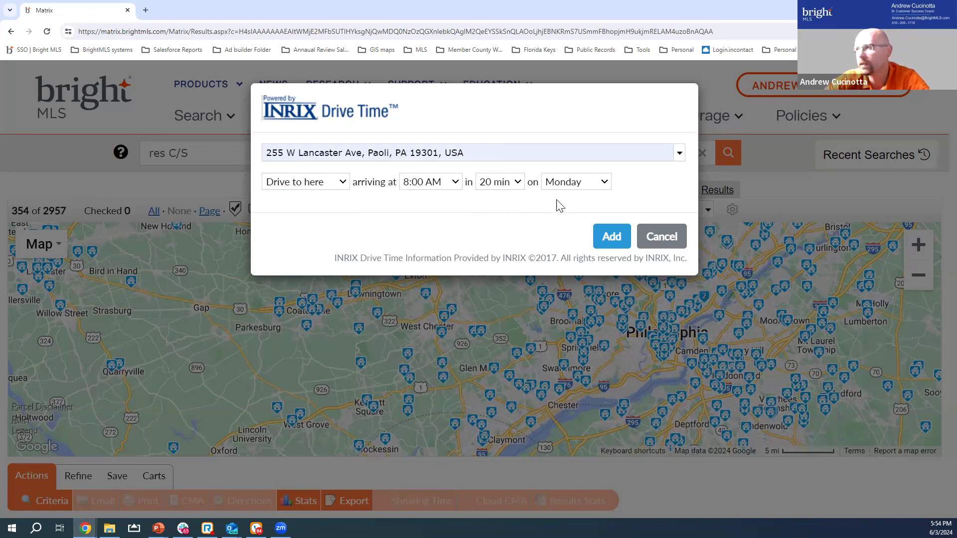
click(612, 235)
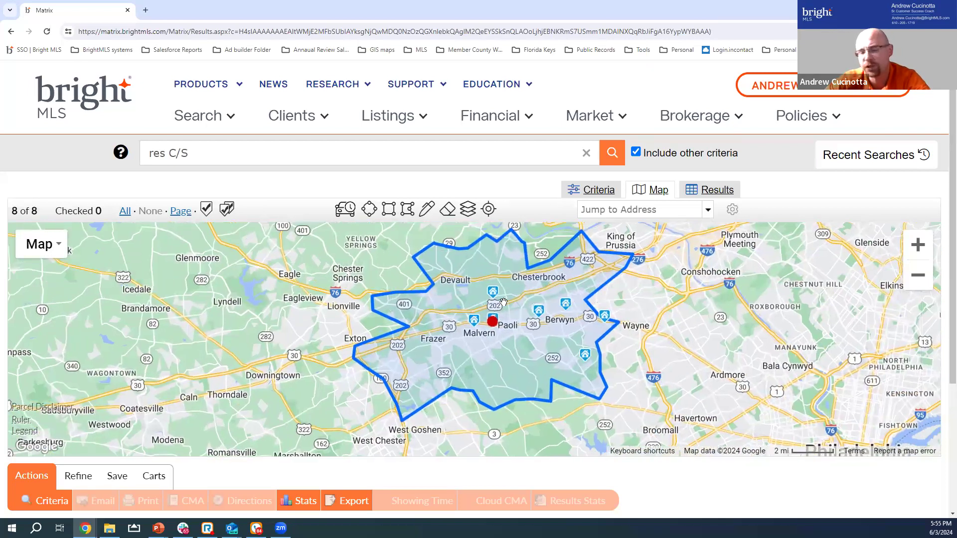
- Look at the options available for the drive-time area around the Paoli address
click(492, 324)
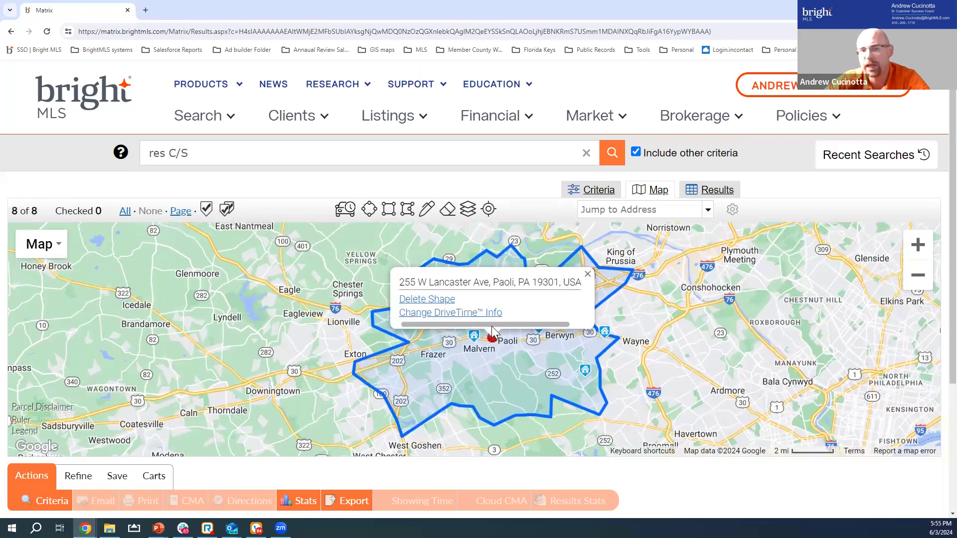
click(491, 326)
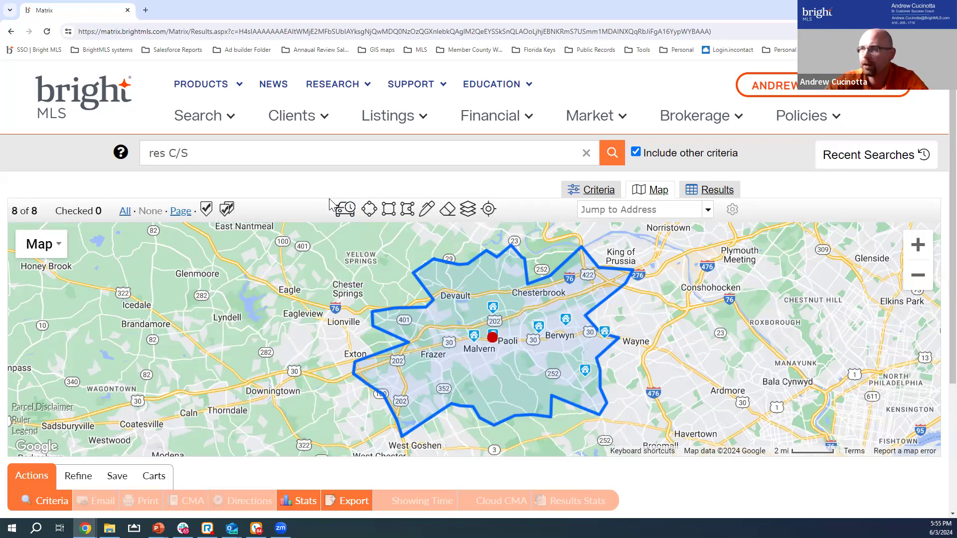
click(492, 339)
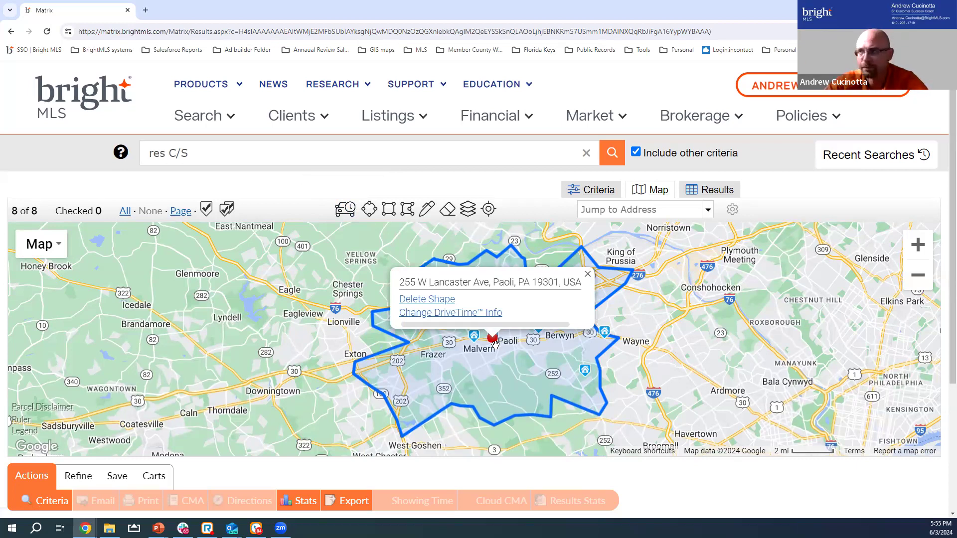
- Start a second Drive Time search and choose the remembered Bryn Mawr, PA address as its location
click(341, 212)
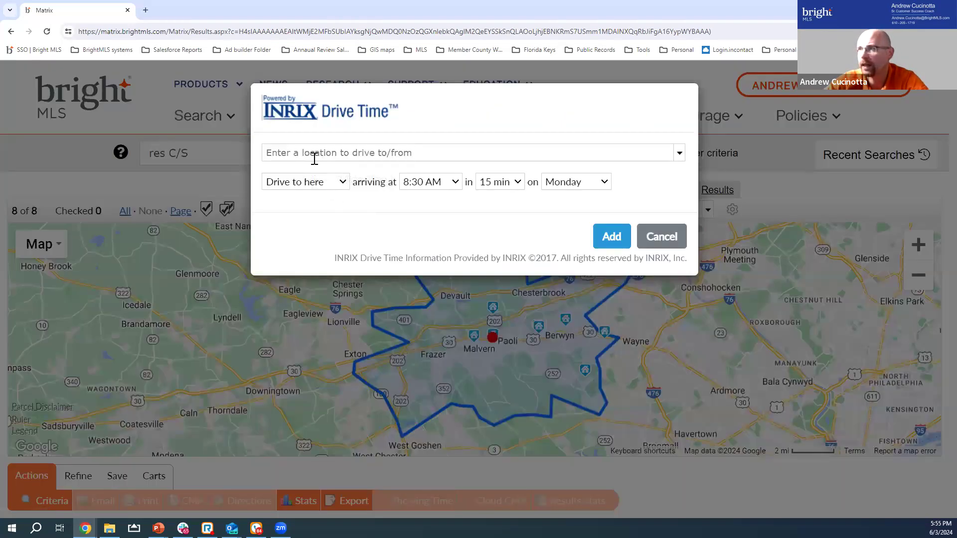
click(314, 158)
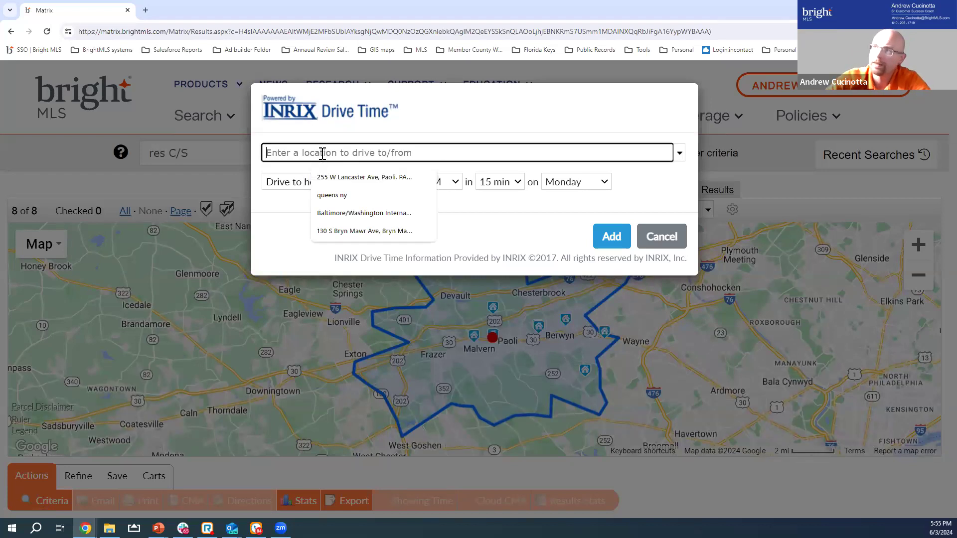
click(335, 237)
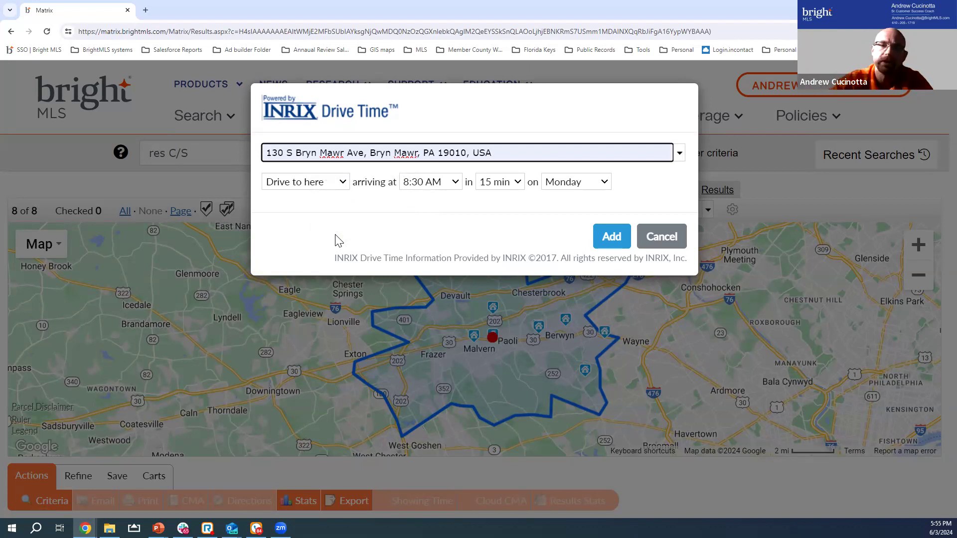
- Set the drive to Bryn Mawr to 20 minutes with arrival at 8:00 AM and add its area to the map
click(399, 215)
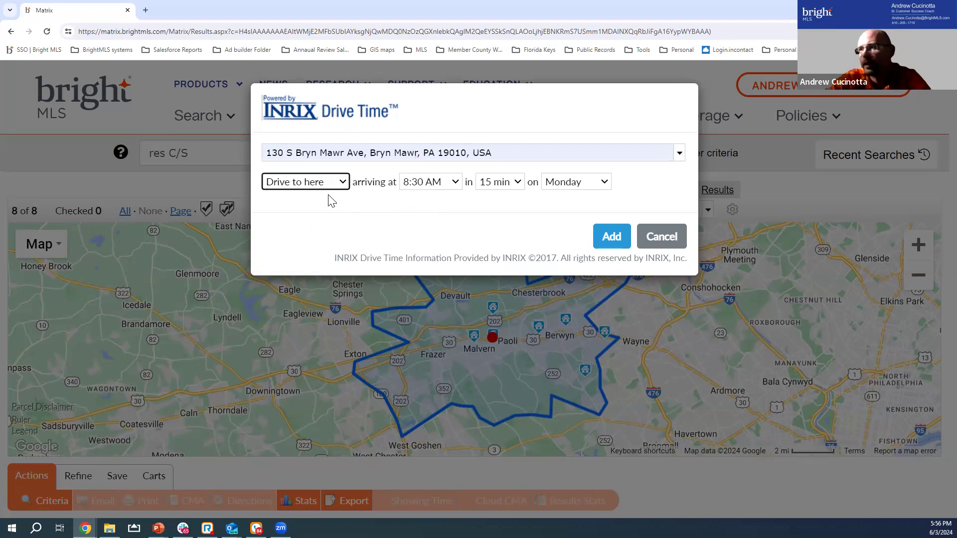
click(432, 185)
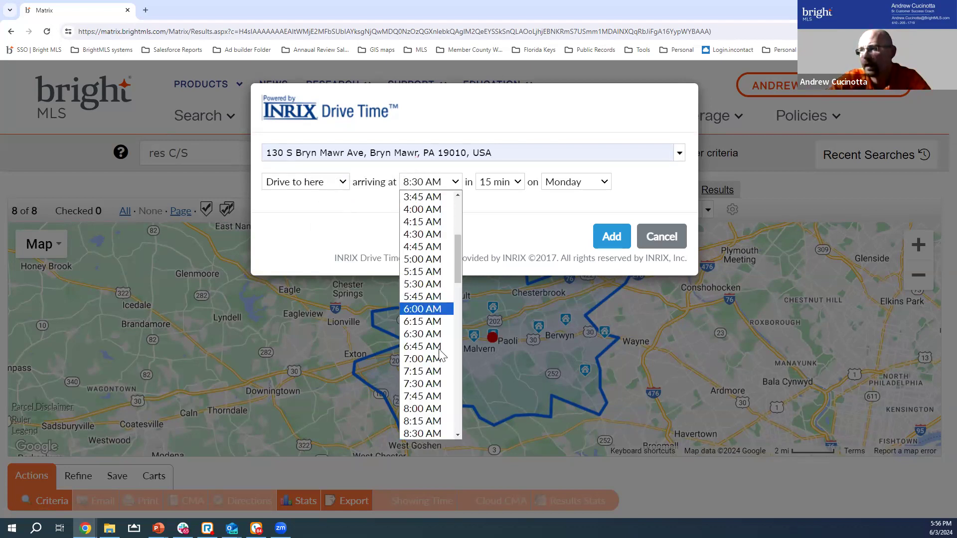
click(423, 404)
click(500, 187)
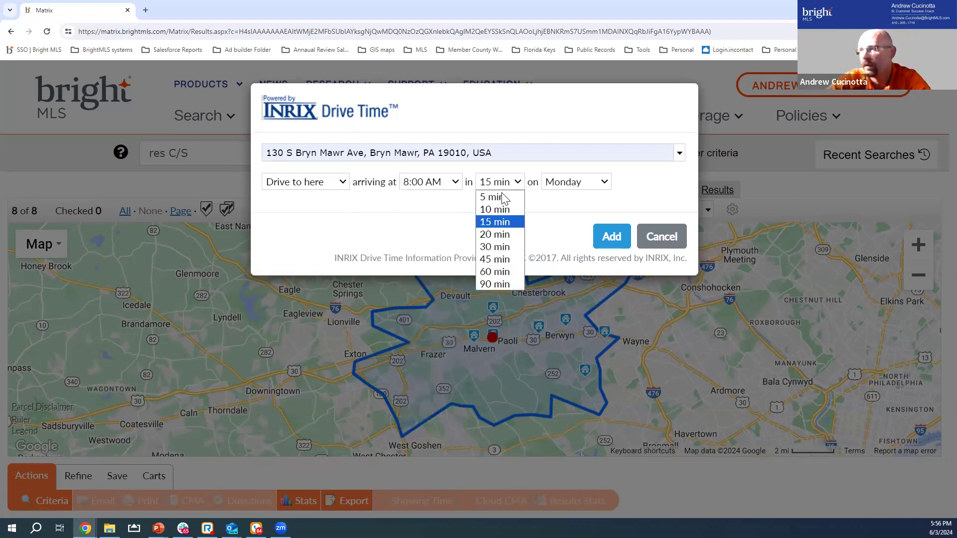
click(496, 231)
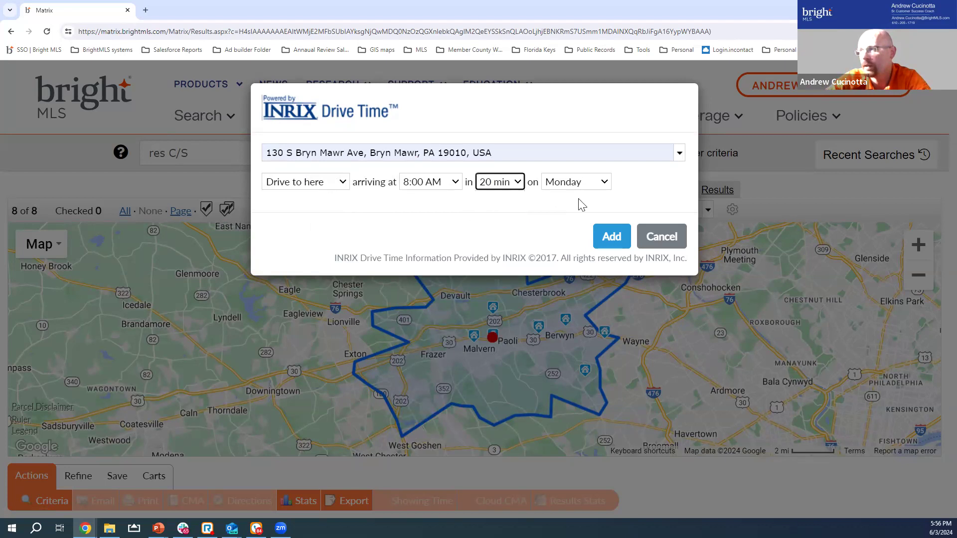
click(611, 238)
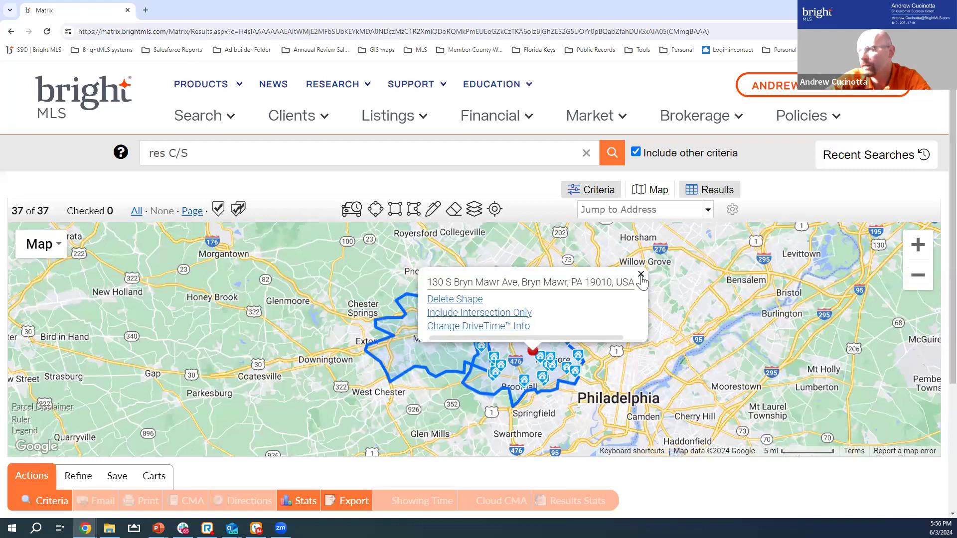
click(641, 275)
- Restrict the search to the intersection of the Paoli and Bryn Mawr drive-time areas
scroll(494, 340, up, 3)
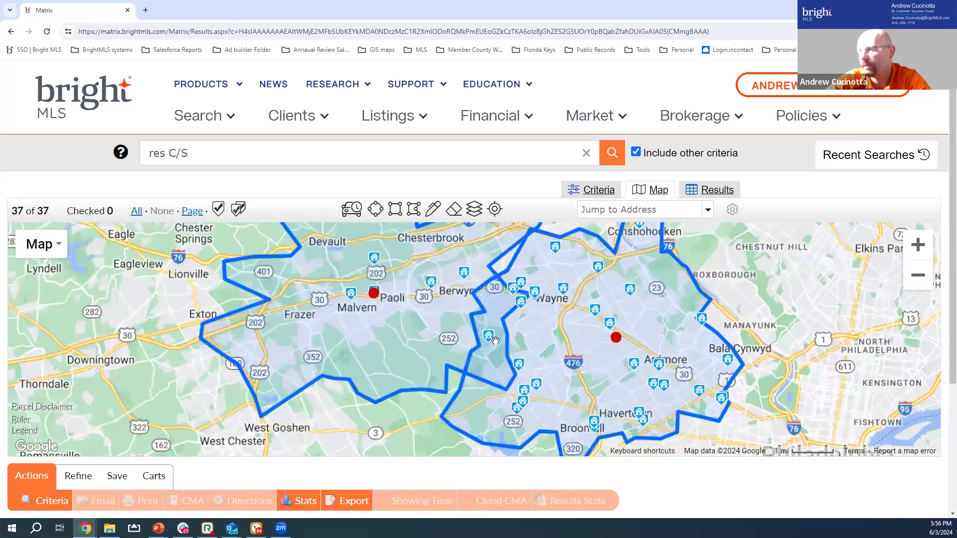
drag(494, 340, 499, 388)
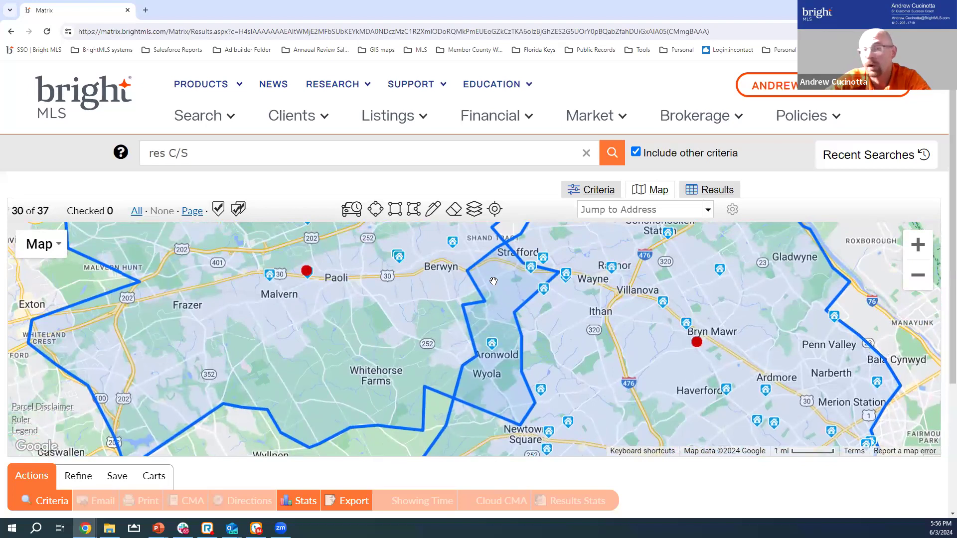
click(696, 342)
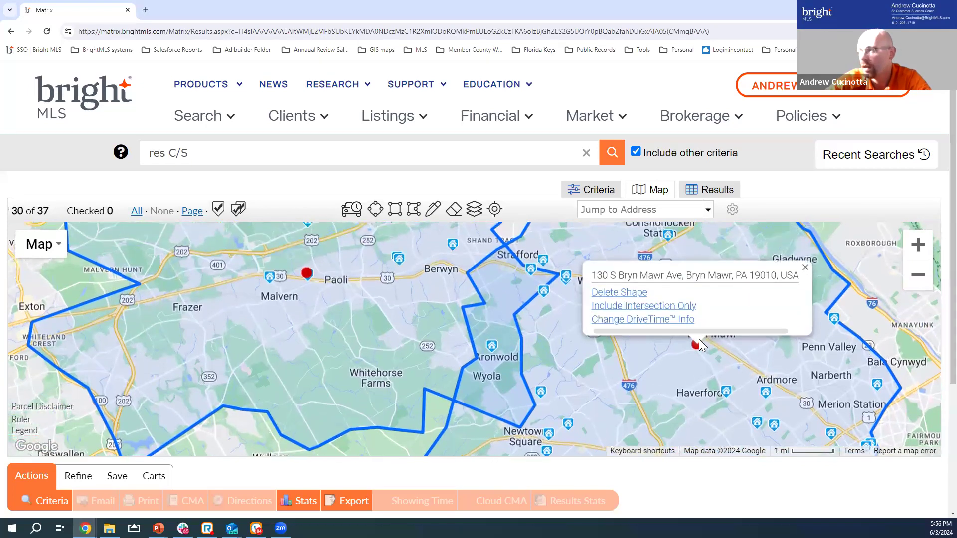
click(643, 314)
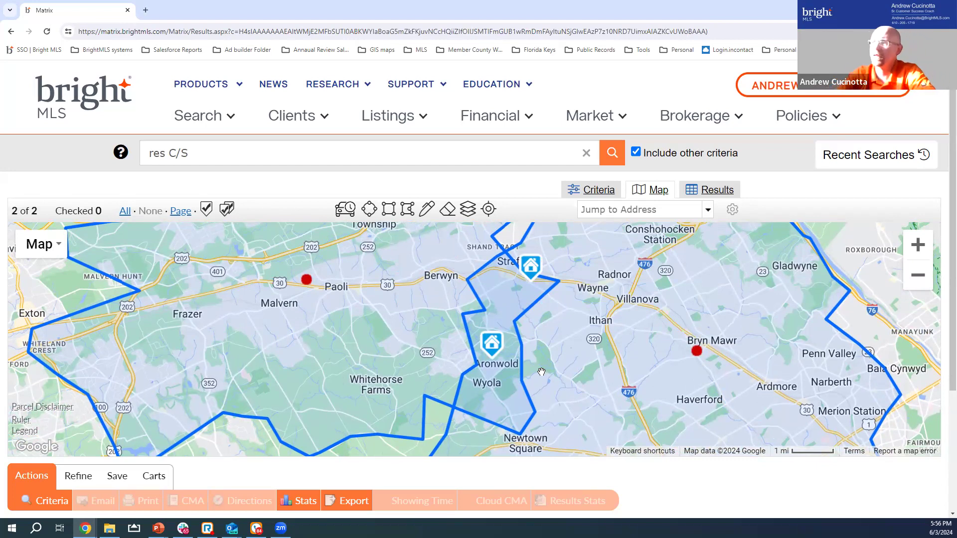
- Delete the drive-time shapes for the Paoli and Bryn Mawr addresses from the map
click(307, 284)
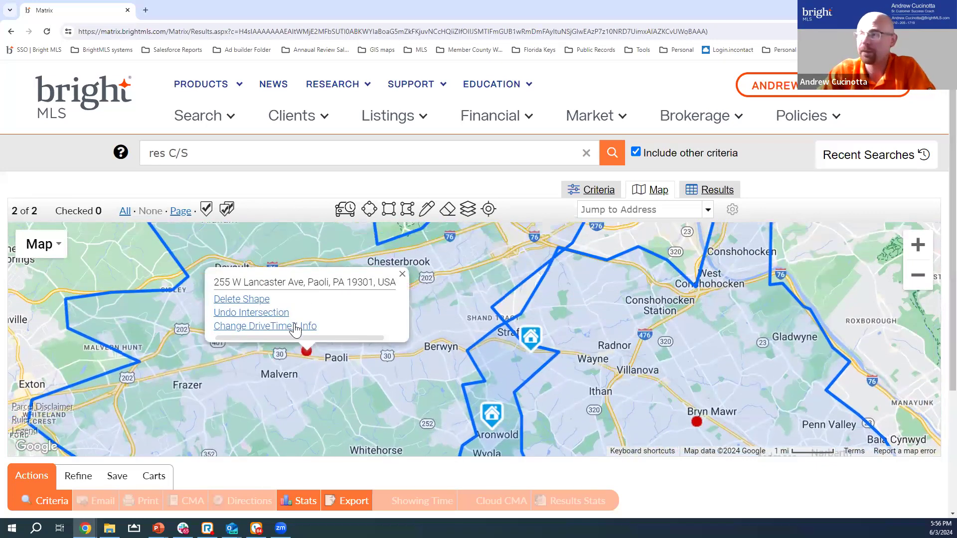
click(254, 299)
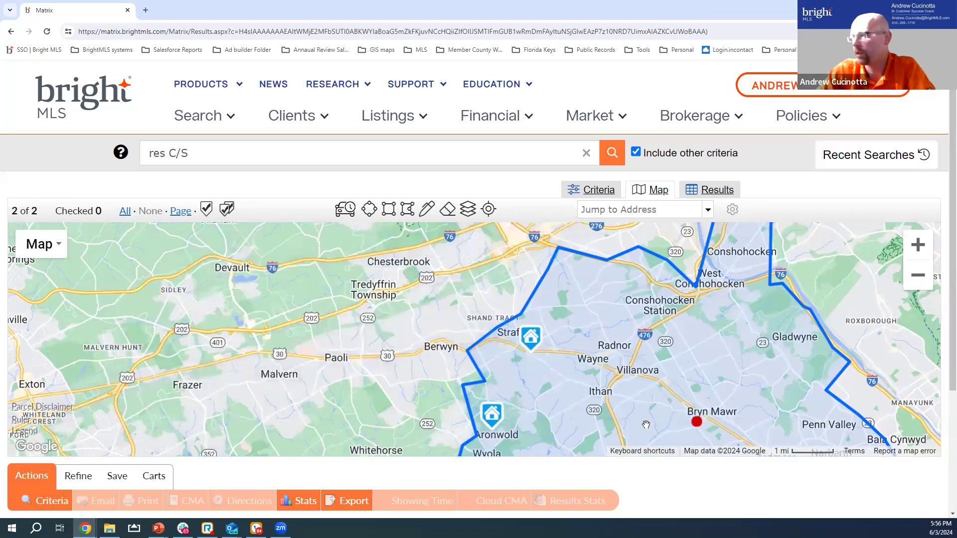
click(696, 423)
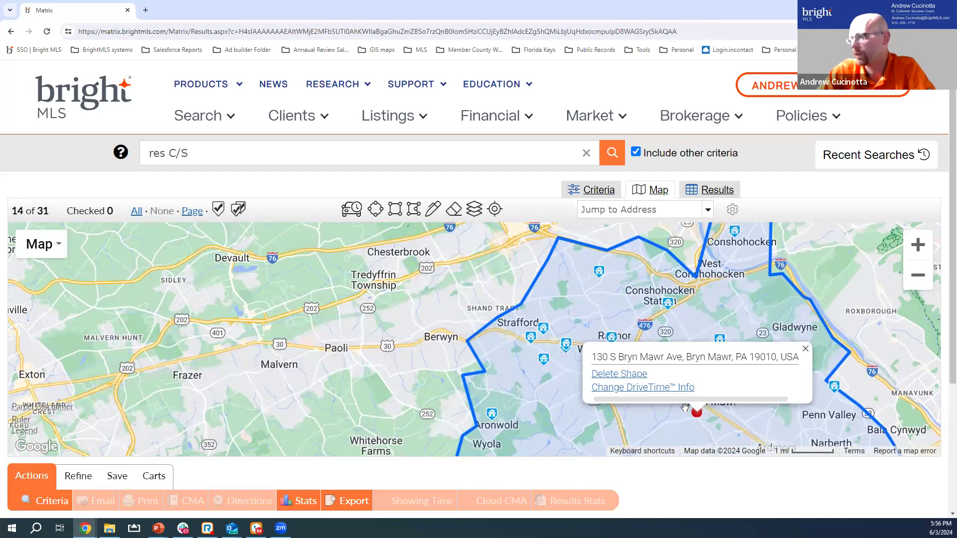
click(625, 378)
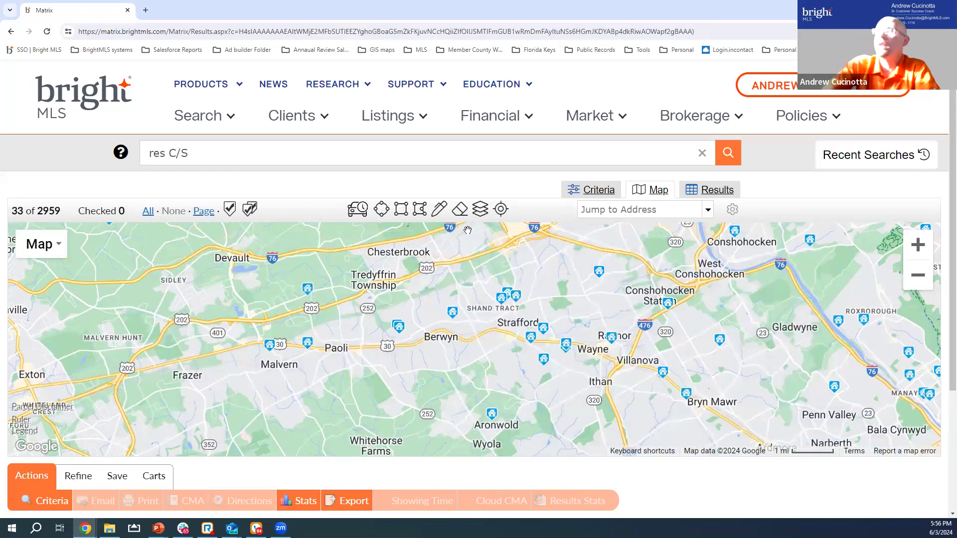
- Add the High Schools boundaries layer to the map
click(480, 213)
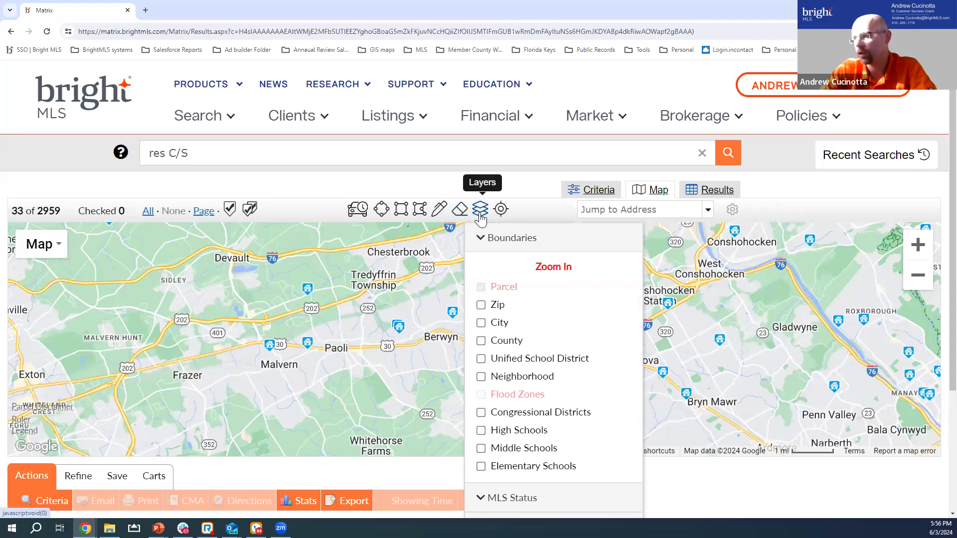
click(481, 215)
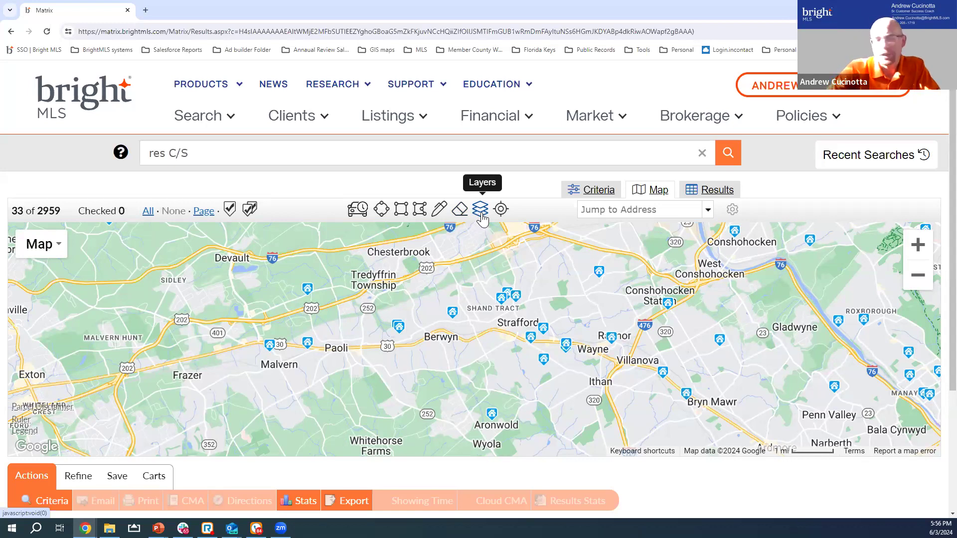
click(481, 211)
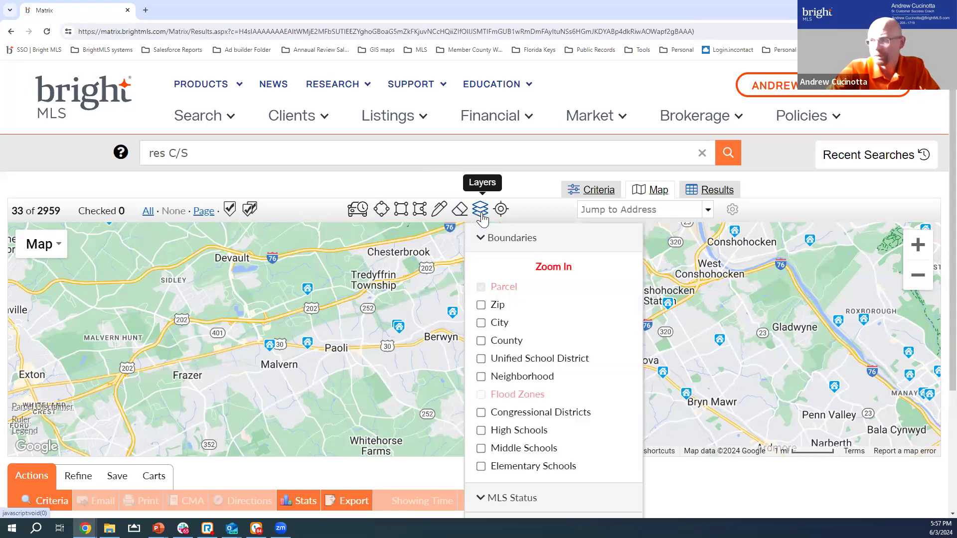
click(481, 431)
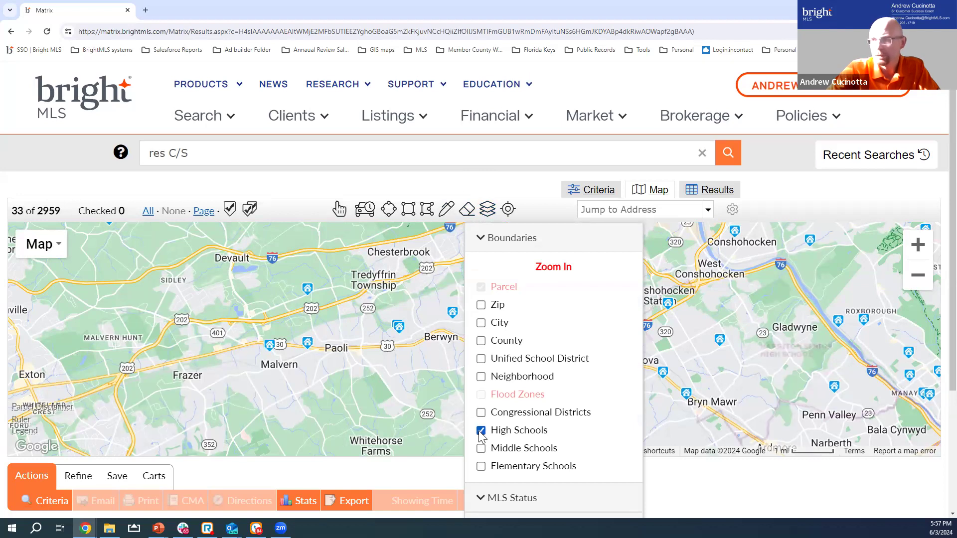
click(486, 210)
click(486, 210)
click(485, 210)
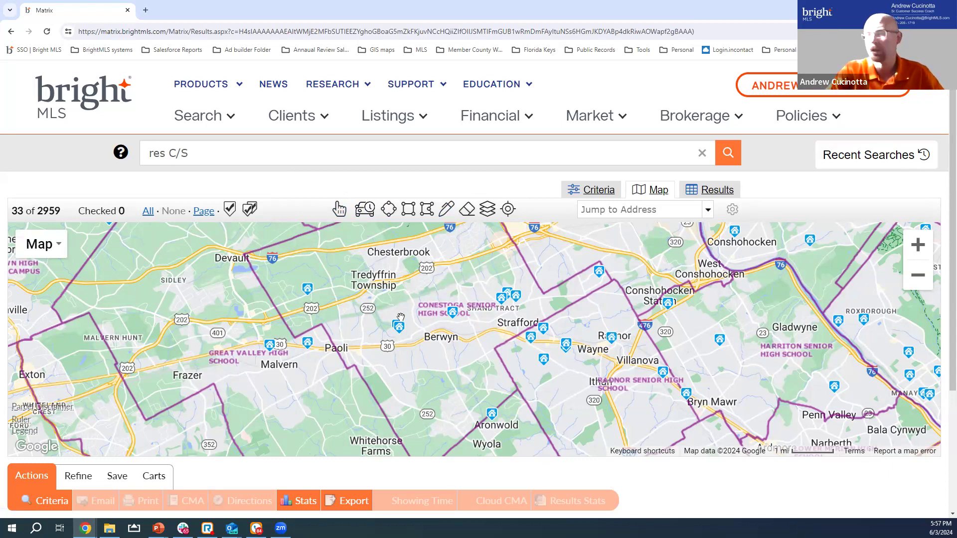
- Select the Conestoga Senior High School boundary as the search area and examine the listings within it
click(340, 208)
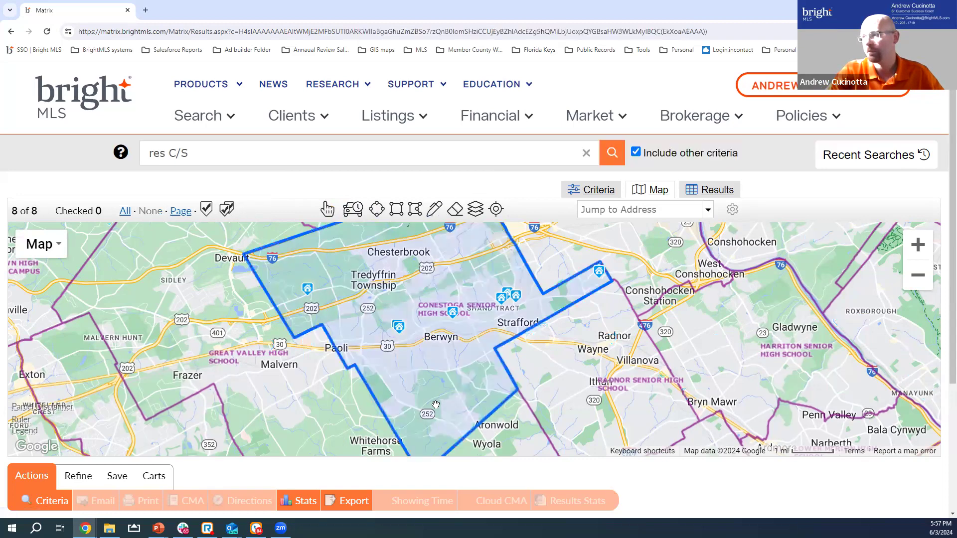
scroll(434, 403, down, 1)
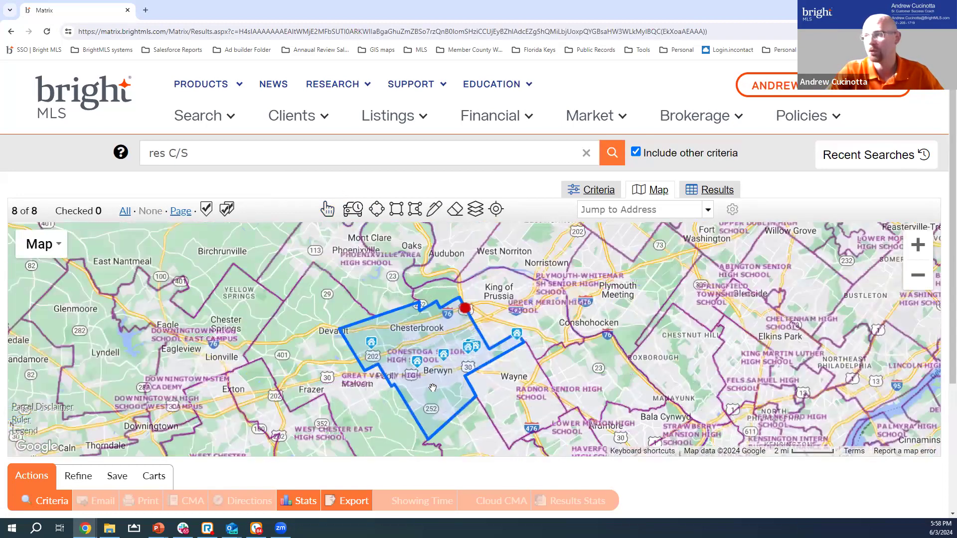
scroll(432, 388, up, 1)
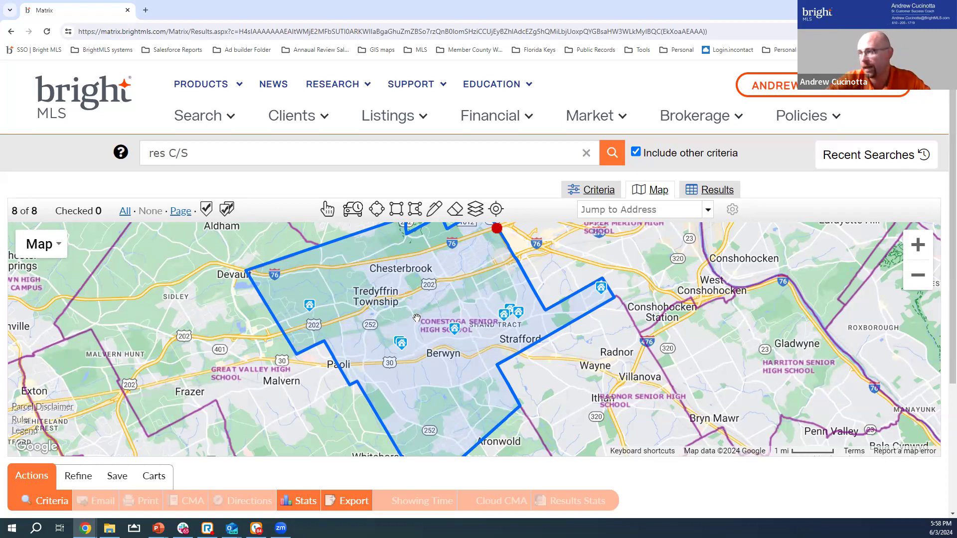
- Review the available map layer categories with the Boundaries group collapsed
click(475, 209)
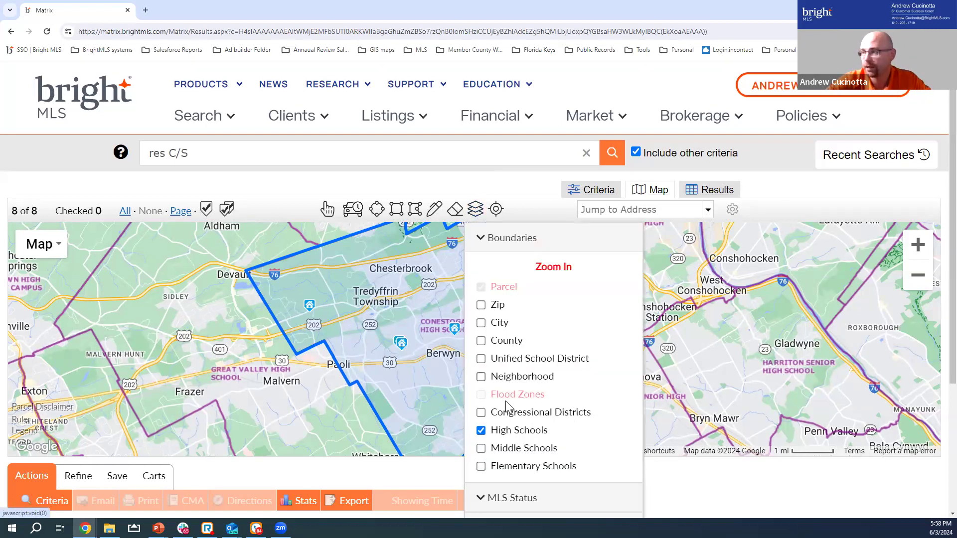
click(491, 241)
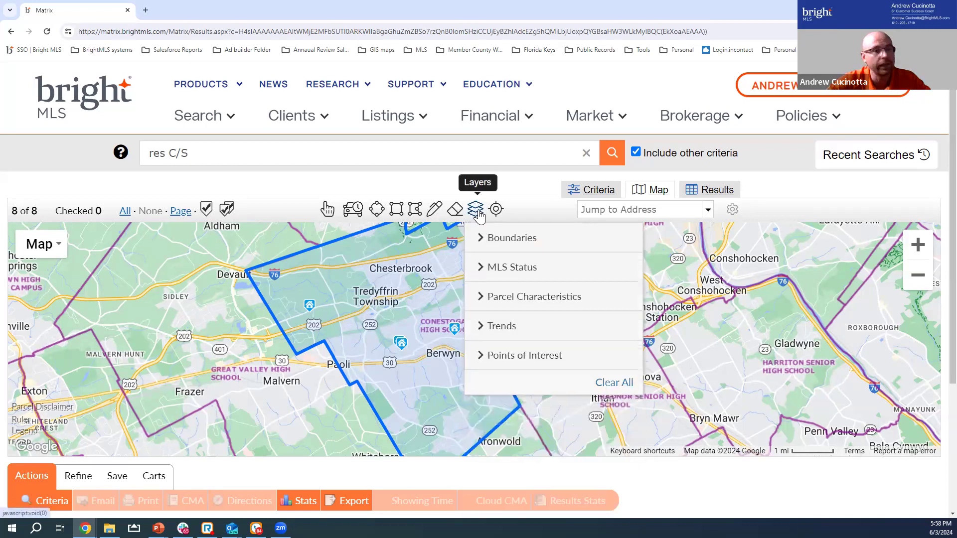
click(477, 211)
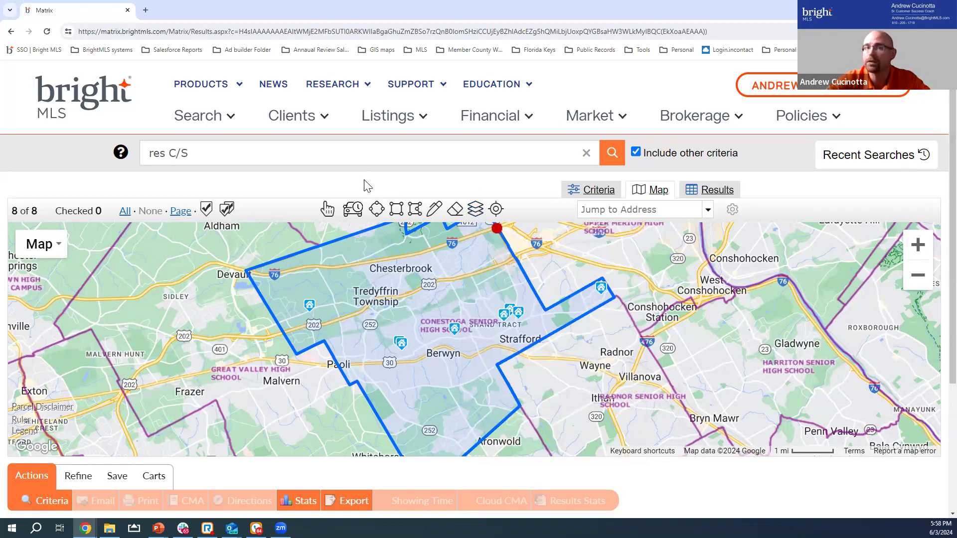
- Show the education and training options offered on the Bright MLS site
mouse_move(496, 85)
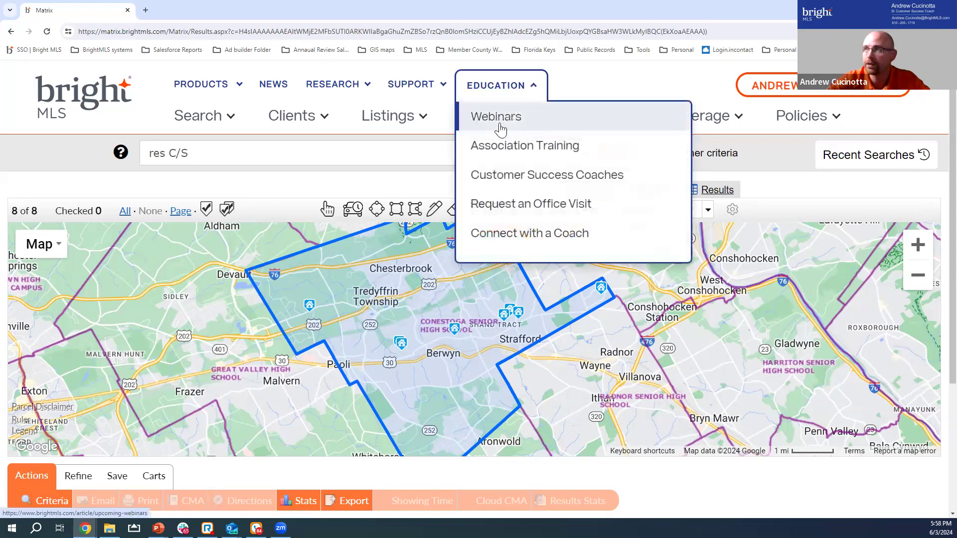